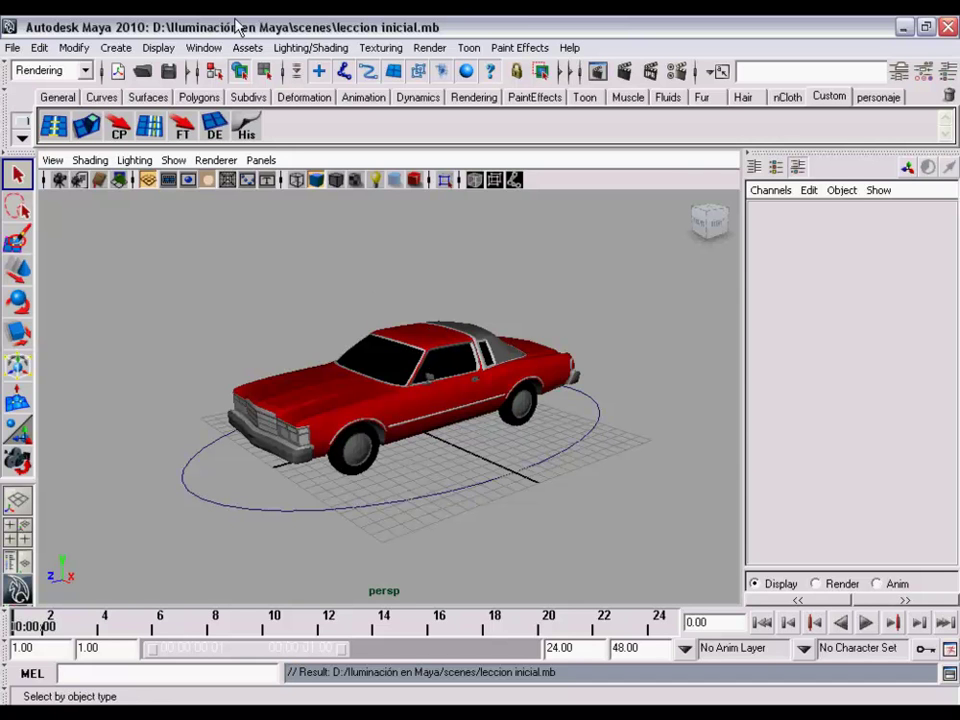
# Step: Orbit and shift the view around the red car to inspect it from several angles
pyautogui.keyDown('alt'); pyautogui.moveTo(431, 381); pyautogui.dragTo(420, 356, button='middle'); pyautogui.keyUp('alt')
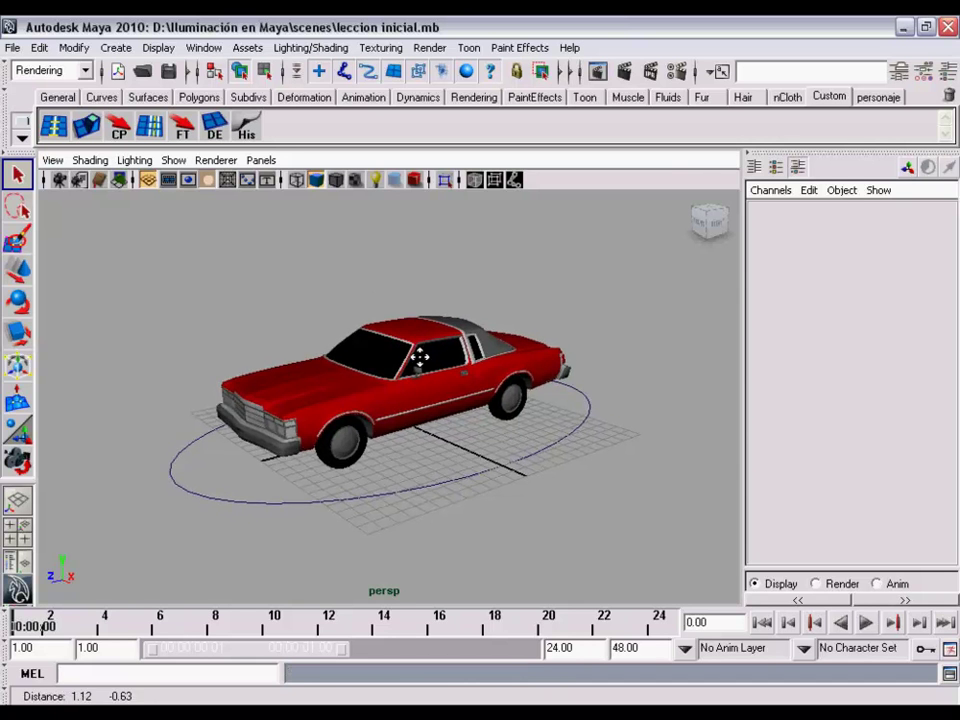
pyautogui.keyDown('alt'); pyautogui.moveTo(420, 356); pyautogui.dragTo(424, 366); pyautogui.keyUp('alt')
pyautogui.keyDown('alt'); pyautogui.moveTo(424, 366); pyautogui.dragTo(426, 368, button='middle'); pyautogui.keyUp('alt')
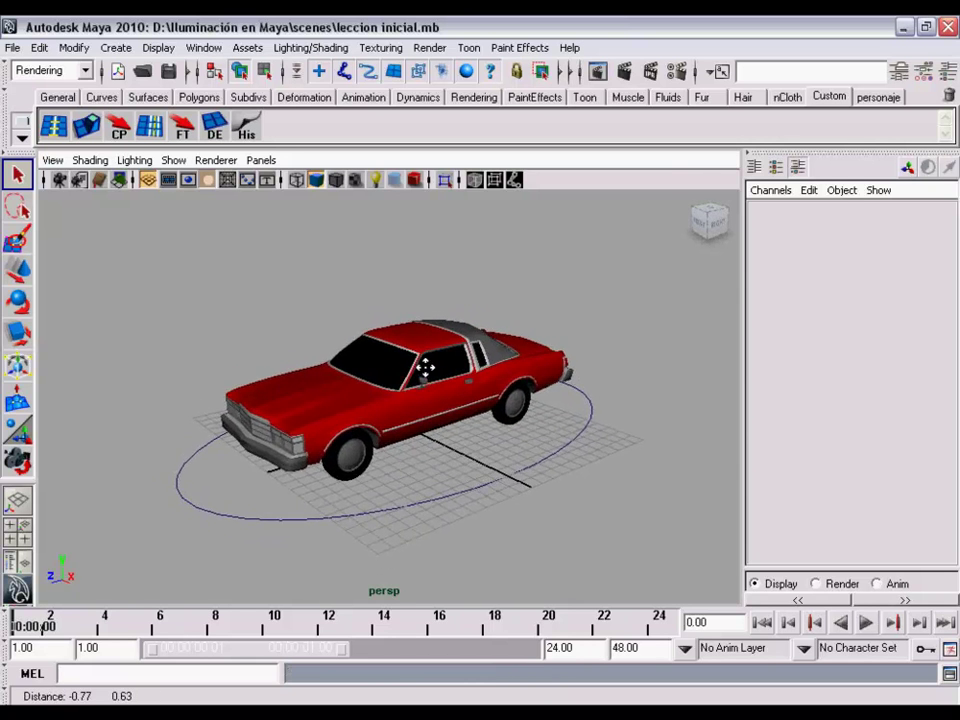
pyautogui.moveTo(426, 368)
pyautogui.keyDown('alt'); pyautogui.mouseDown()
pyautogui.moveTo(429, 360)
pyautogui.moveTo(427, 369)
pyautogui.mouseUp(); pyautogui.keyUp('alt')
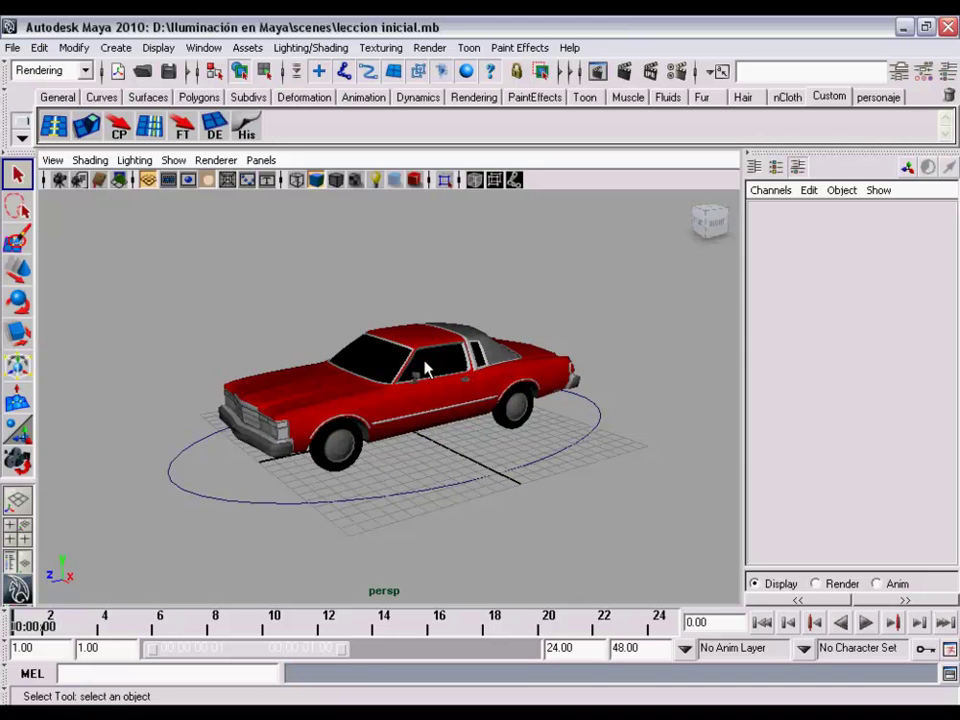
pyautogui.keyDown('alt'); pyautogui.moveTo(422, 390); pyautogui.dragTo(450, 390, button='middle'); pyautogui.keyUp('alt')
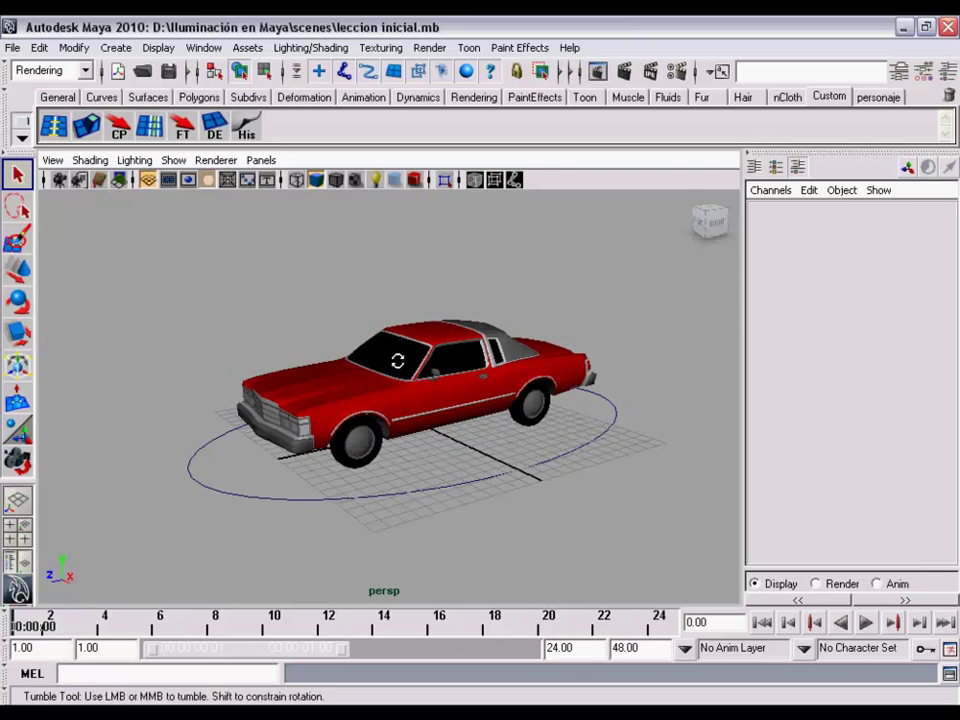
pyautogui.moveTo(396, 349)
pyautogui.keyDown('alt'); pyautogui.mouseDown()
pyautogui.moveTo(594, 352)
pyautogui.moveTo(407, 347)
pyautogui.moveTo(414, 386)
pyautogui.moveTo(422, 368)
pyautogui.mouseUp(); pyautogui.keyUp('alt')
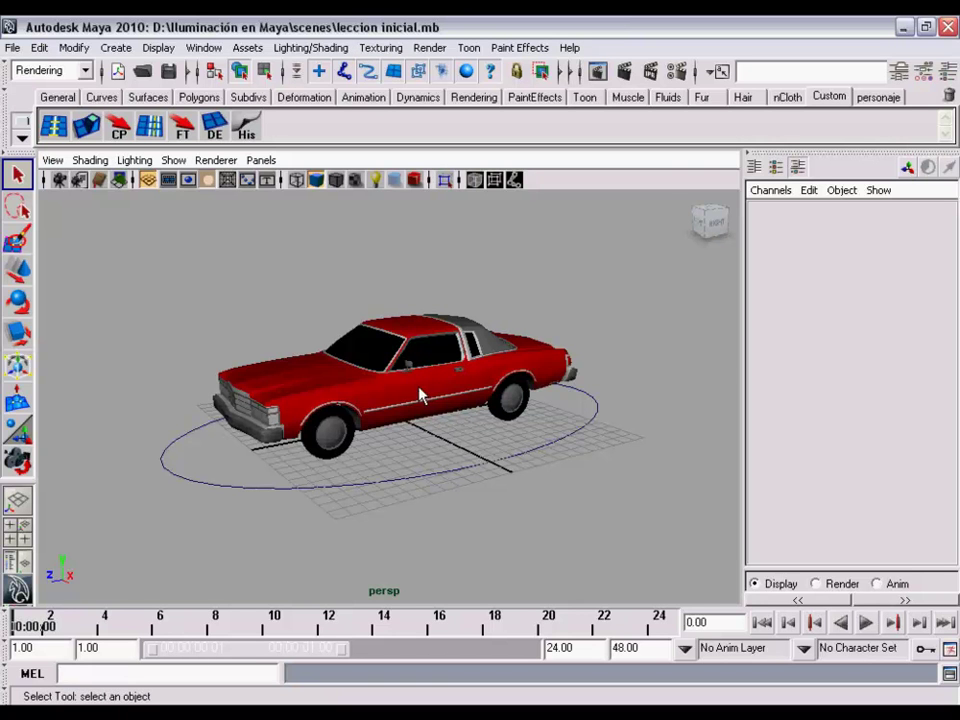
pyautogui.moveTo(420, 392)
pyautogui.keyDown('alt'); pyautogui.mouseDown()
pyautogui.moveTo(433, 381)
pyautogui.moveTo(536, 379)
pyautogui.moveTo(371, 379)
pyautogui.mouseUp(); pyautogui.keyUp('alt')
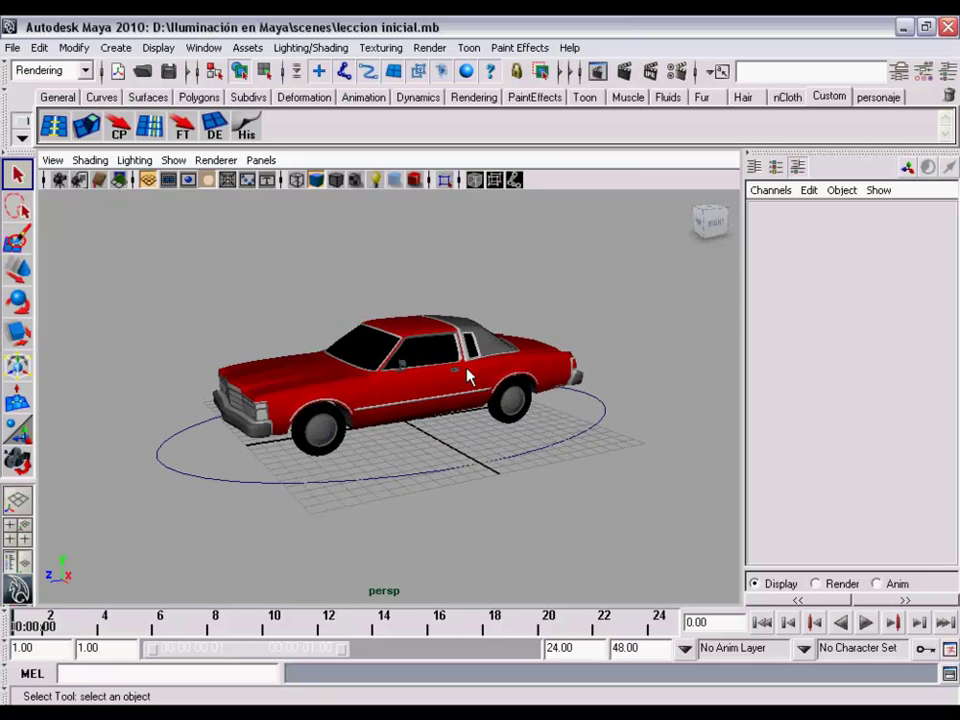
pyautogui.keyDown('alt'); pyautogui.moveTo(467, 377); pyautogui.dragTo(495, 381); pyautogui.keyUp('alt')
pyautogui.keyDown('alt'); pyautogui.moveTo(495, 381); pyautogui.dragTo(450, 375, button='right'); pyautogui.keyUp('alt')
pyautogui.keyDown('alt'); pyautogui.moveTo(450, 375); pyautogui.dragTo(448, 403, button='middle'); pyautogui.keyUp('alt')
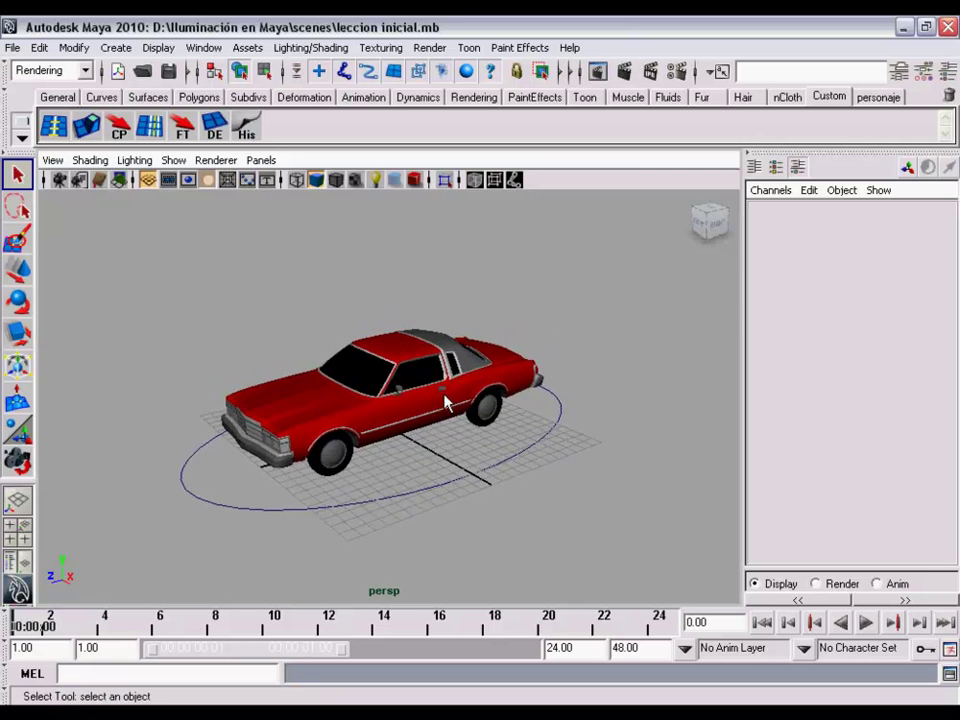
pyautogui.keyDown('alt'); pyautogui.moveTo(424, 364); pyautogui.dragTo(423, 377); pyautogui.keyUp('alt')
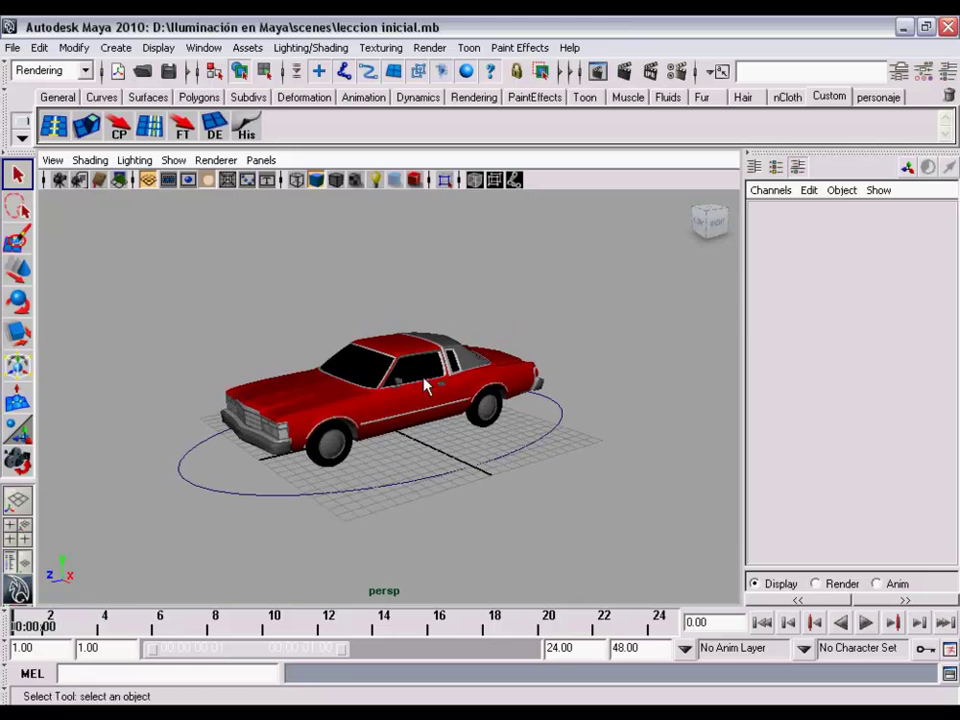
pyautogui.moveTo(429, 386)
pyautogui.keyDown('alt'); pyautogui.mouseDown(button='right')
pyautogui.moveTo(441, 388)
pyautogui.moveTo(425, 397)
pyautogui.mouseUp(button='right'); pyautogui.keyUp('alt')
pyautogui.moveTo(425, 397)
pyautogui.keyDown('alt'); pyautogui.mouseDown()
pyautogui.moveTo(435, 332)
pyautogui.moveTo(428, 400)
pyautogui.mouseUp(); pyautogui.keyUp('alt')
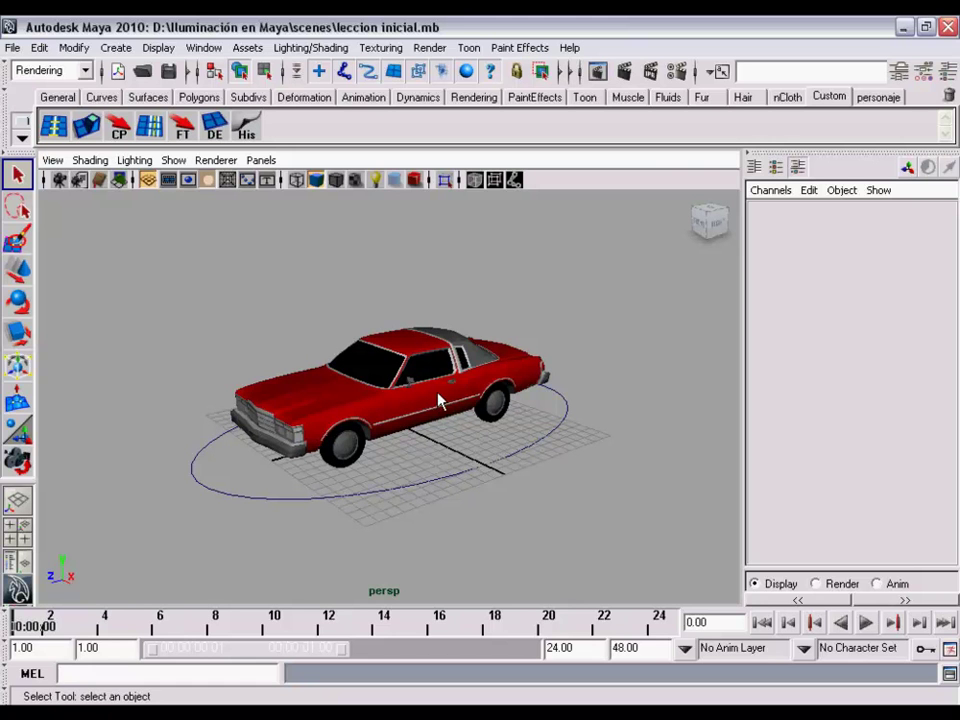
pyautogui.moveTo(443, 392)
pyautogui.keyDown('alt'); pyautogui.mouseDown(button='middle')
pyautogui.moveTo(422, 392)
pyautogui.moveTo(464, 380)
pyautogui.mouseUp(button='middle'); pyautogui.keyUp('alt')
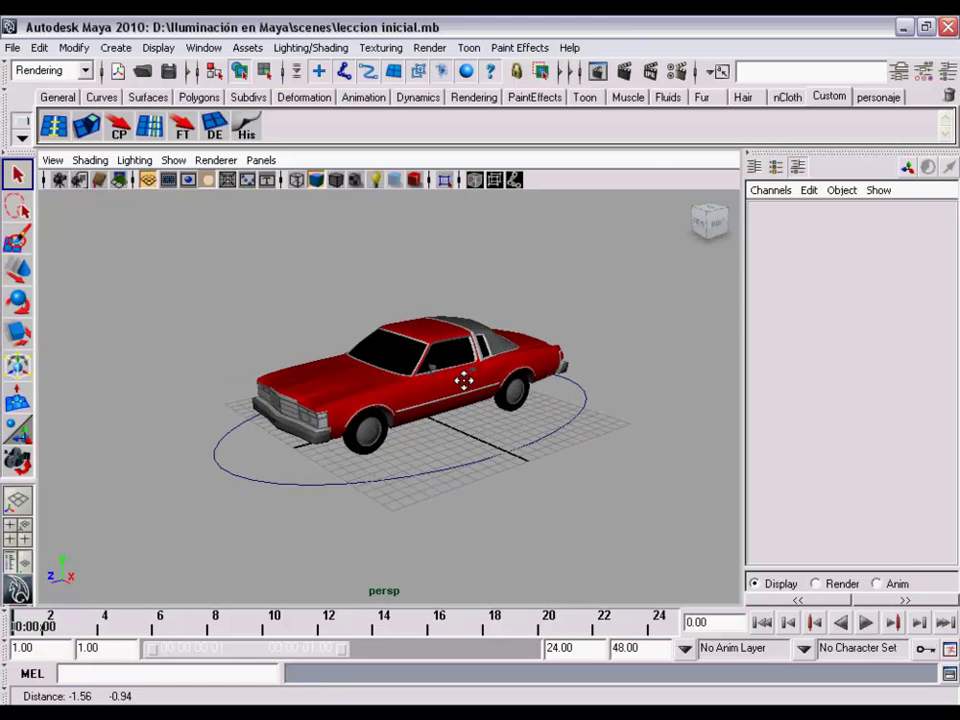
pyautogui.keyDown('alt'); pyautogui.moveTo(464, 380); pyautogui.dragTo(450, 388); pyautogui.keyUp('alt')
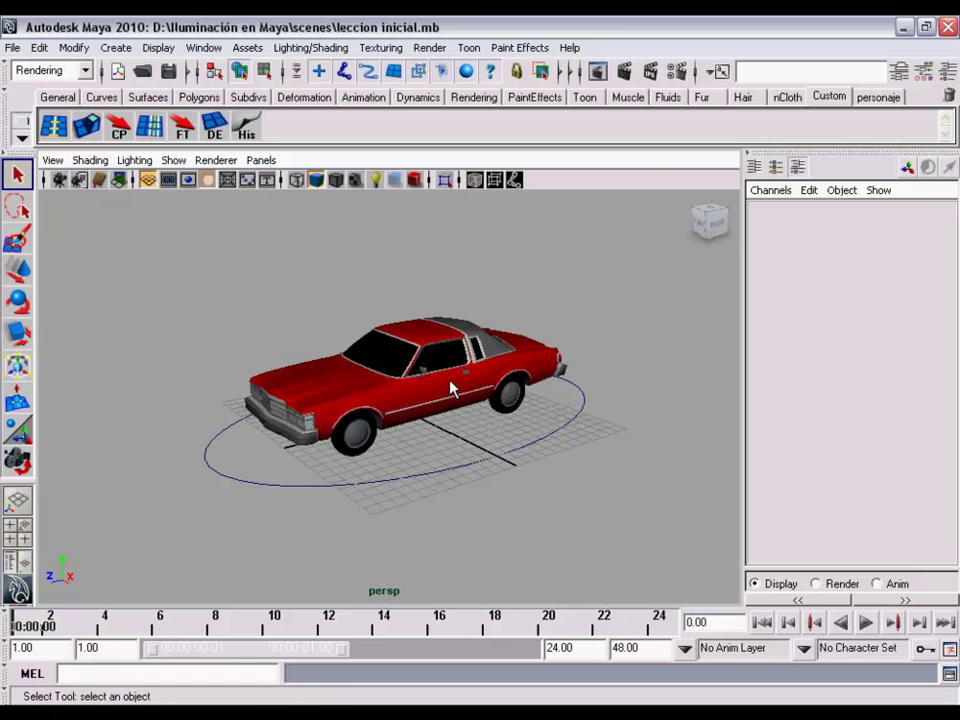
pyautogui.keyDown('alt'); pyautogui.moveTo(450, 388); pyautogui.dragTo(462, 386, button='middle'); pyautogui.keyUp('alt')
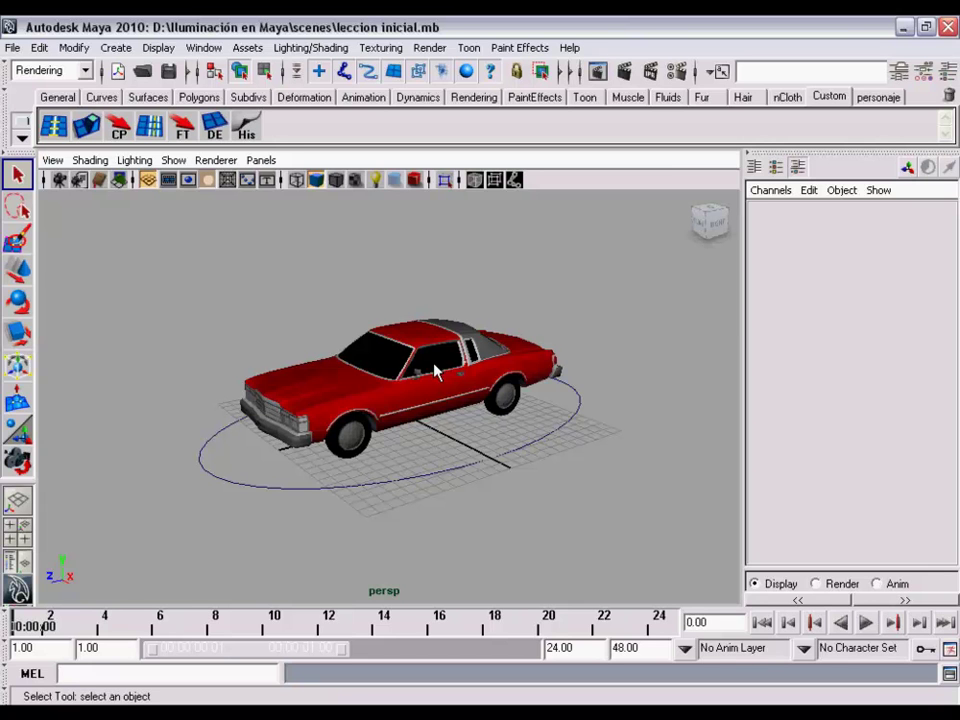
# Step: Switch the car to wireframe, back to smooth shaded, then to textured display
pyautogui.scroll(-3, 437, 362)
pyautogui.scroll(3, 470, 390)
pyautogui.press('4')
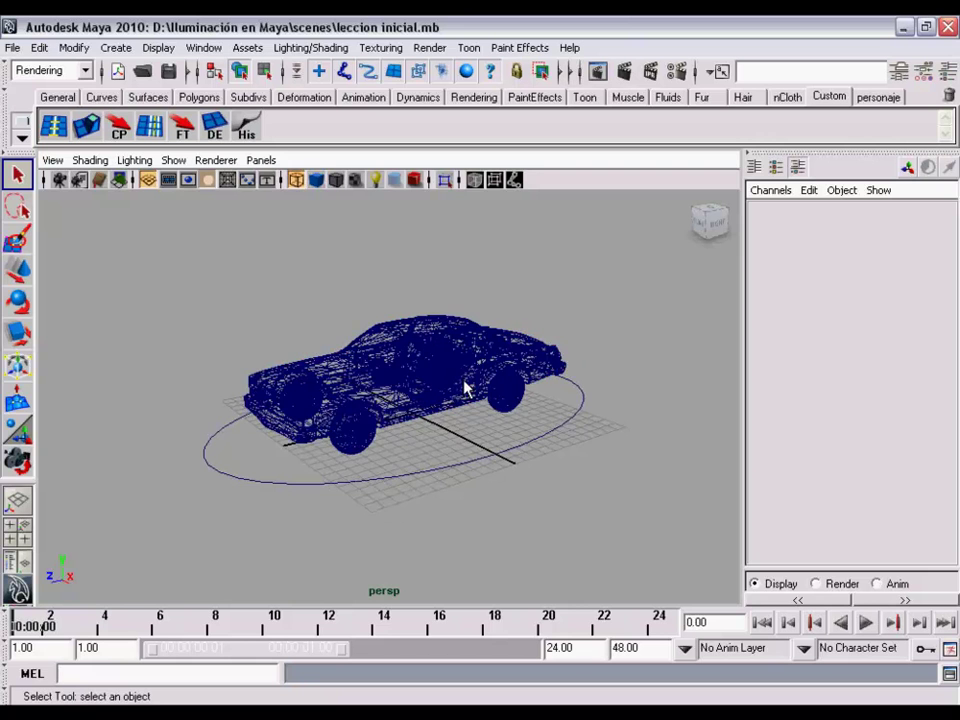
pyautogui.moveTo(450, 403)
pyautogui.keyDown('alt'); pyautogui.mouseDown()
pyautogui.moveTo(381, 401)
pyautogui.moveTo(439, 390)
pyautogui.mouseUp(); pyautogui.keyUp('alt')
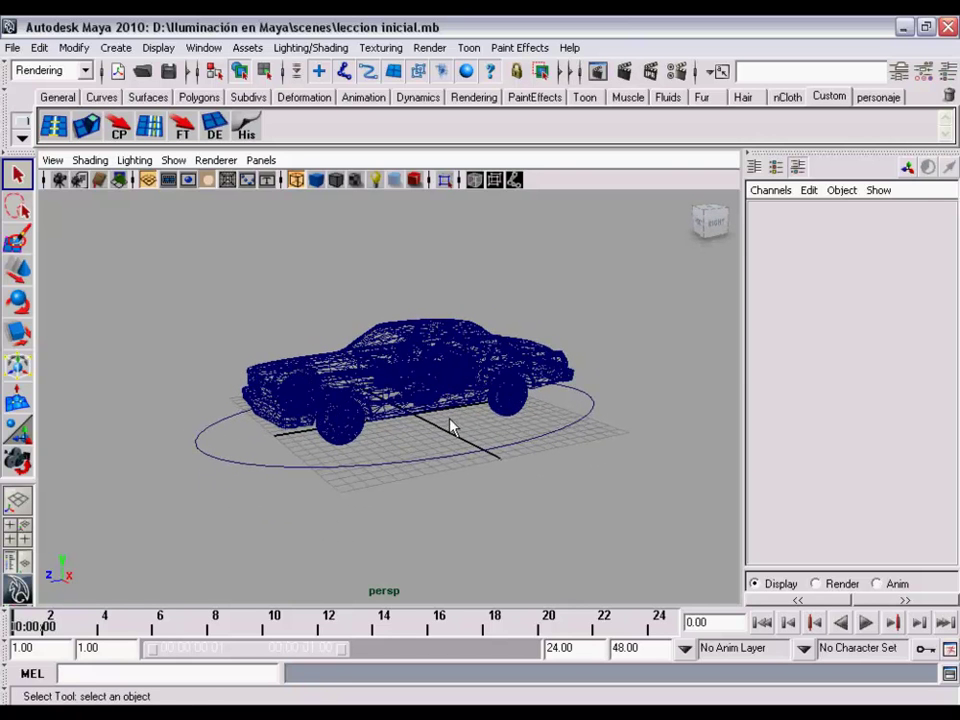
pyautogui.press('5')
pyautogui.moveTo(427, 390)
pyautogui.keyDown('alt'); pyautogui.mouseDown()
pyautogui.moveTo(531, 405)
pyautogui.moveTo(421, 390)
pyautogui.moveTo(439, 392)
pyautogui.mouseUp(); pyautogui.keyUp('alt')
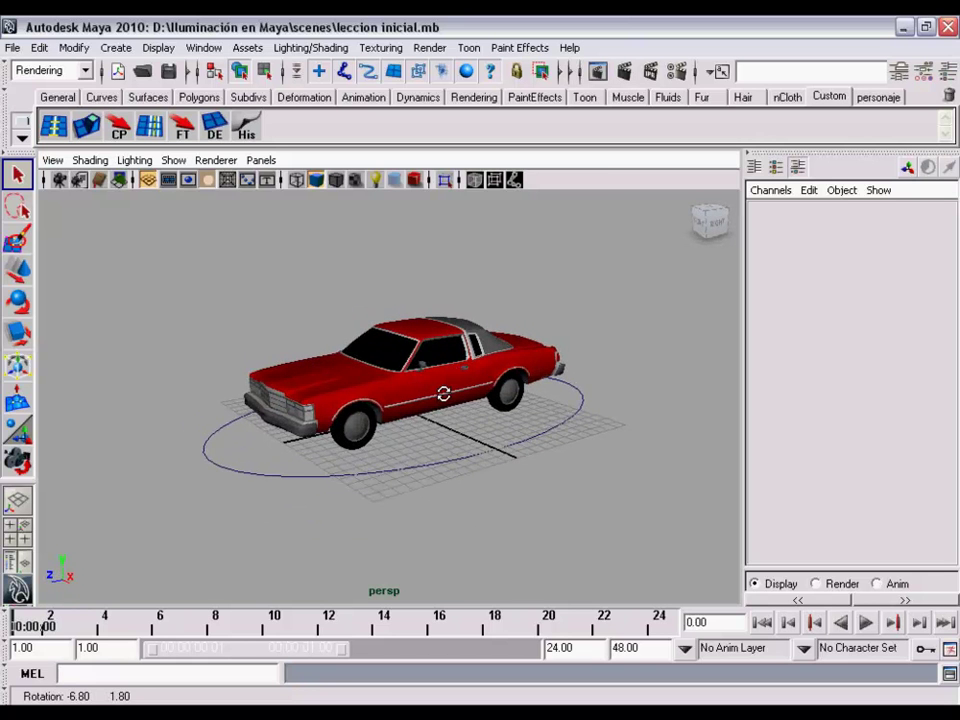
pyautogui.keyDown('alt'); pyautogui.moveTo(439, 392); pyautogui.dragTo(467, 403, button='right'); pyautogui.keyUp('alt')
pyautogui.press('6')
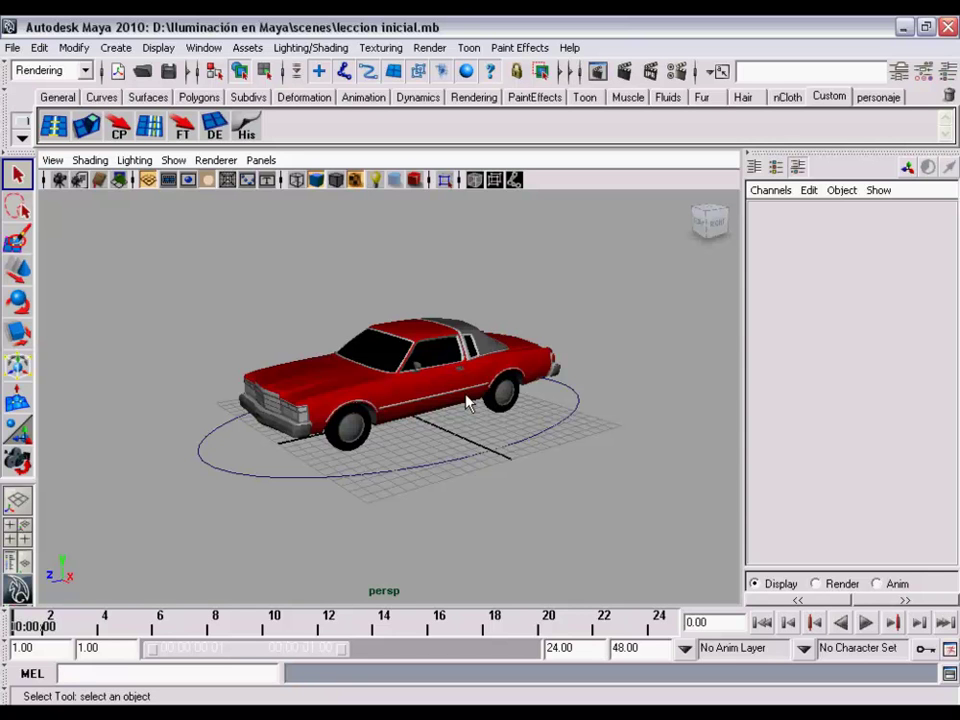
# Step: Light the viewport with all scene lights, turning the car black, and orbit around it
pyautogui.press('7')
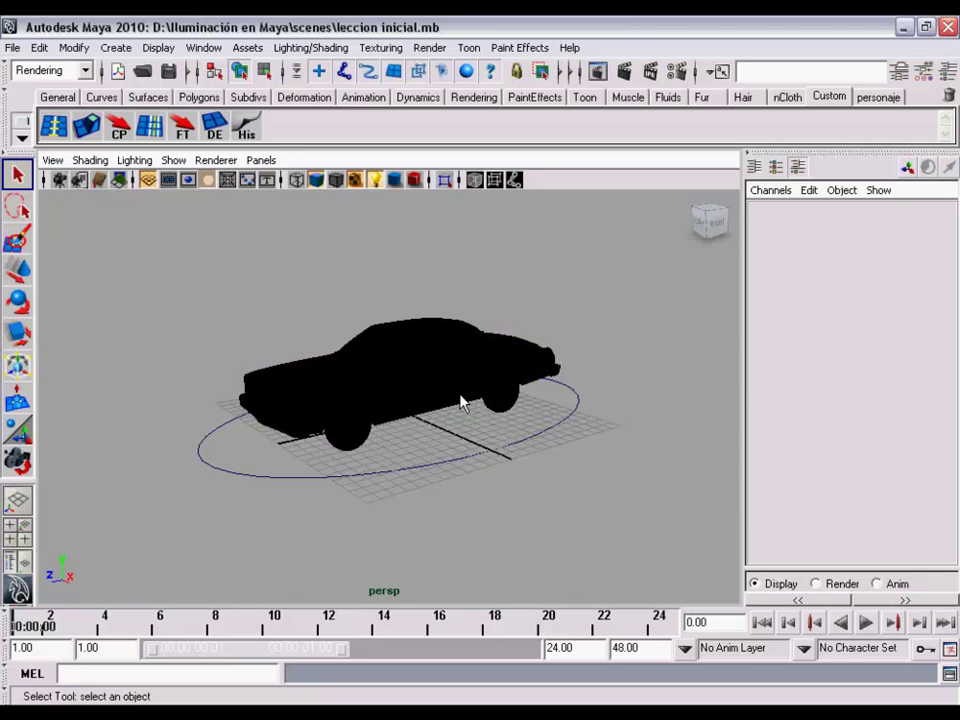
pyautogui.moveTo(399, 396)
pyautogui.keyDown('alt'); pyautogui.mouseDown()
pyautogui.moveTo(597, 404)
pyautogui.moveTo(420, 388)
pyautogui.moveTo(402, 402)
pyautogui.mouseUp(); pyautogui.keyUp('alt')
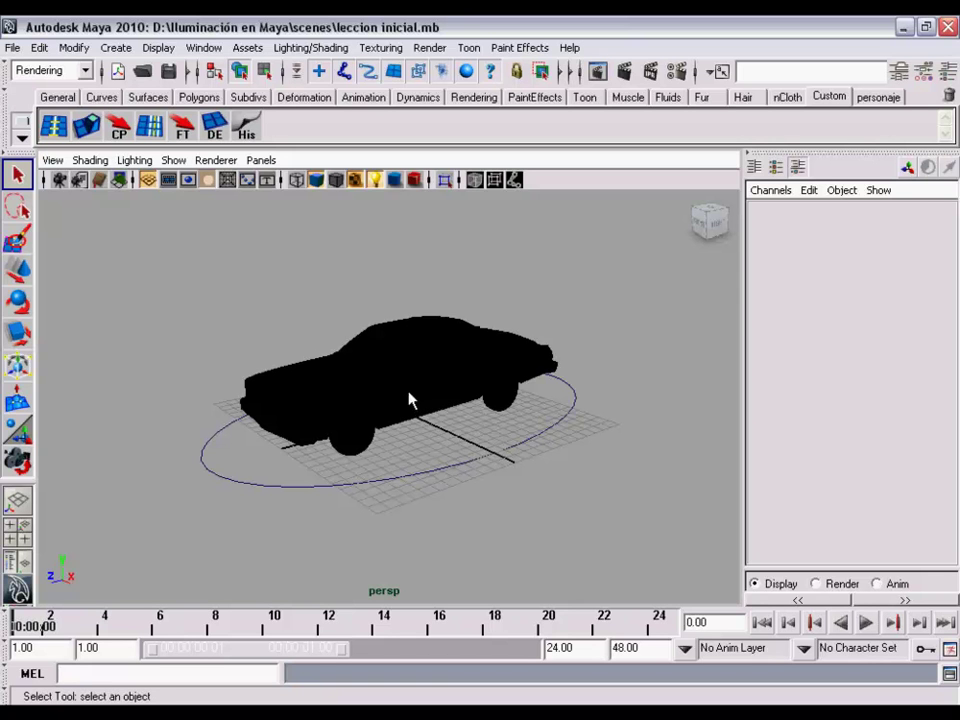
pyautogui.moveTo(408, 400)
pyautogui.keyDown('alt'); pyautogui.mouseDown()
pyautogui.moveTo(422, 369)
pyautogui.moveTo(591, 386)
pyautogui.moveTo(366, 377)
pyautogui.moveTo(420, 373)
pyautogui.moveTo(386, 345)
pyautogui.moveTo(389, 355)
pyautogui.mouseUp(); pyautogui.keyUp('alt')
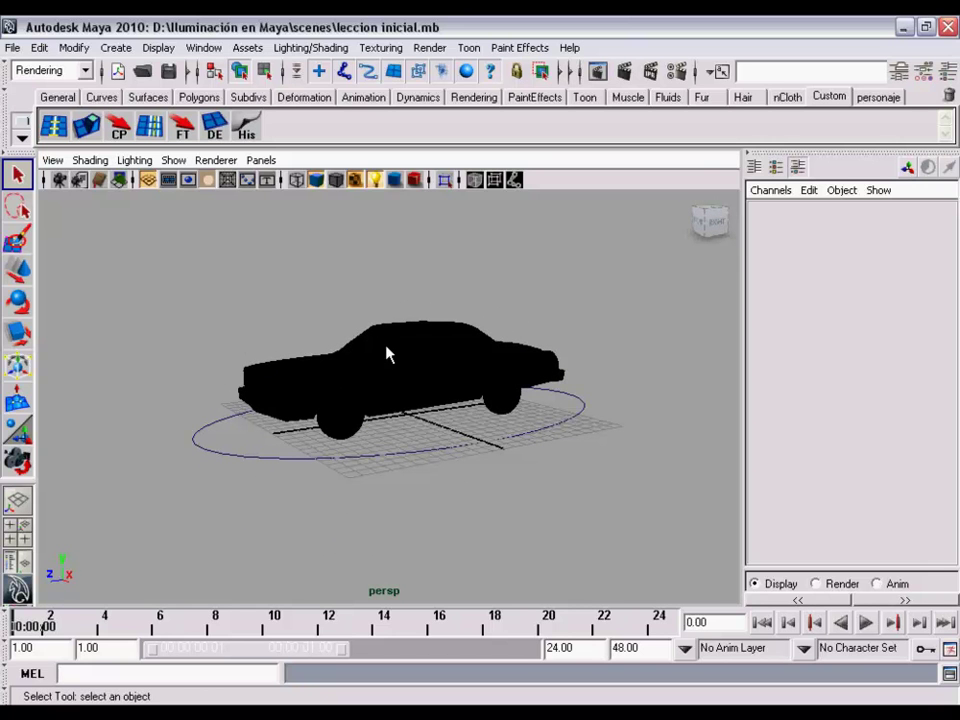
pyautogui.moveTo(389, 355)
pyautogui.keyDown('alt'); pyautogui.mouseDown()
pyautogui.moveTo(390, 336)
pyautogui.moveTo(403, 346)
pyautogui.mouseUp(); pyautogui.keyUp('alt')
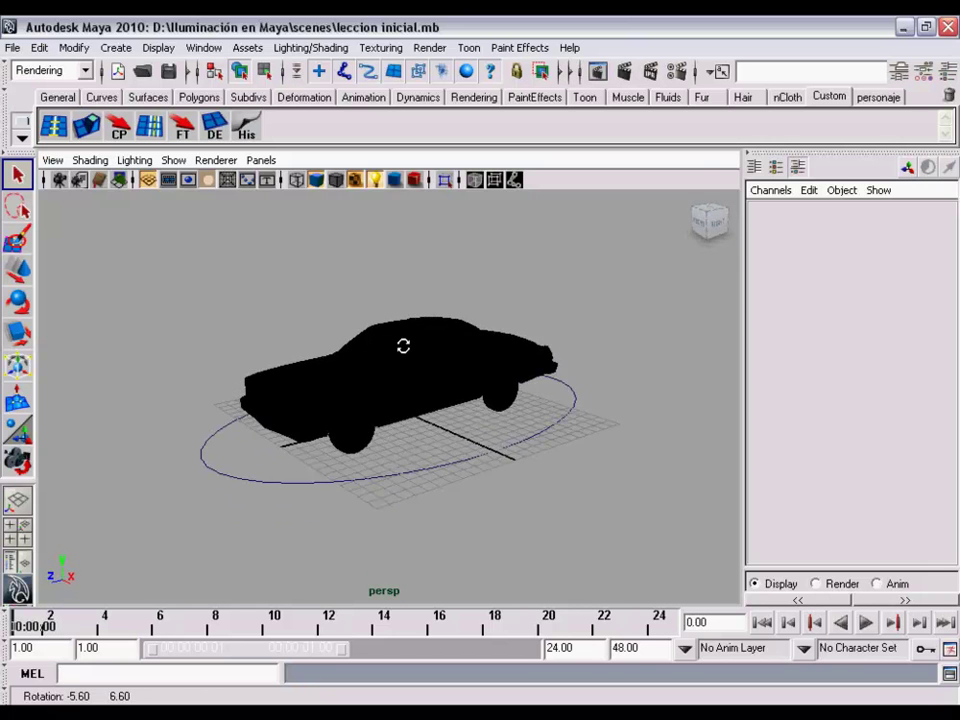
pyautogui.keyDown('alt'); pyautogui.moveTo(403, 346); pyautogui.dragTo(415, 368, button='right'); pyautogui.keyUp('alt')
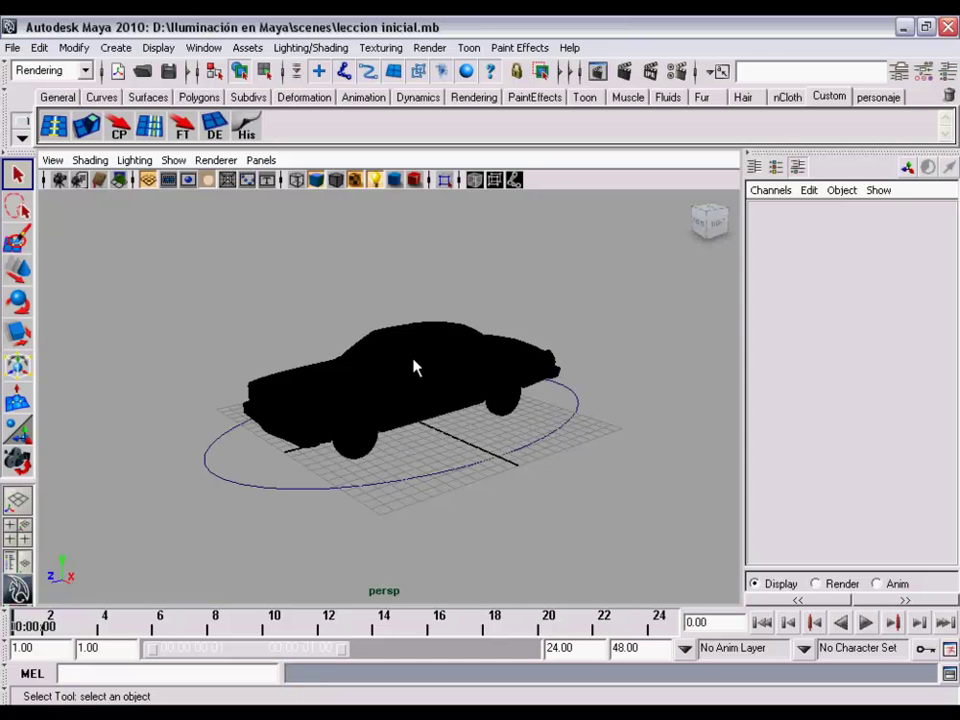
# Step: Render the current frame of the car and reposition the Render View window
pyautogui.click(624, 71)
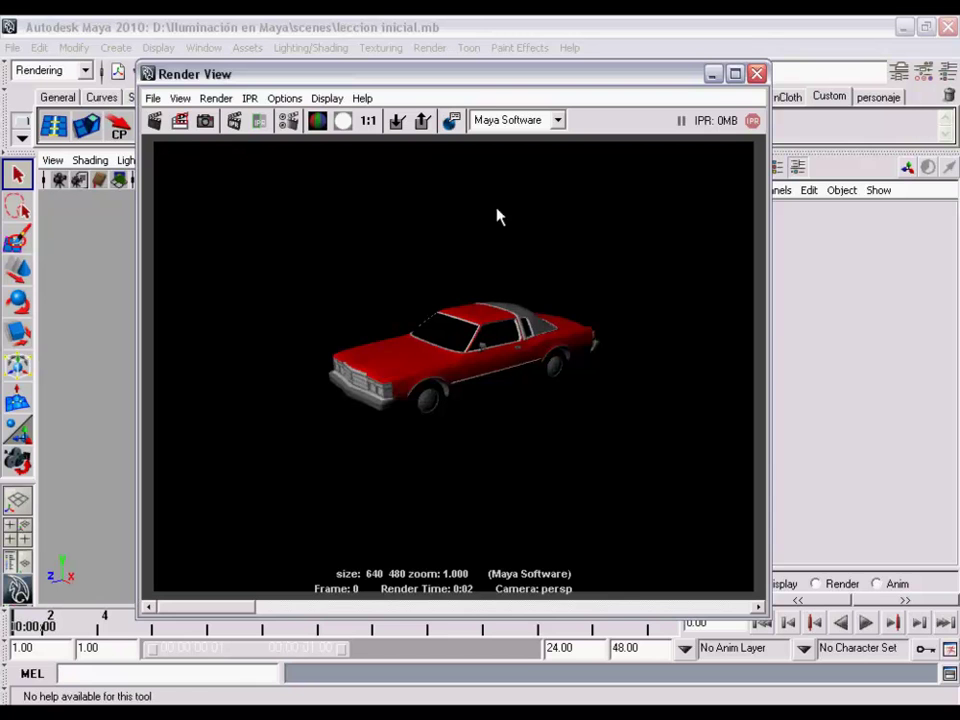
pyautogui.moveTo(450, 75)
pyautogui.mouseDown()
pyautogui.moveTo(786, 198)
pyautogui.moveTo(350, 531)
pyautogui.mouseUp()
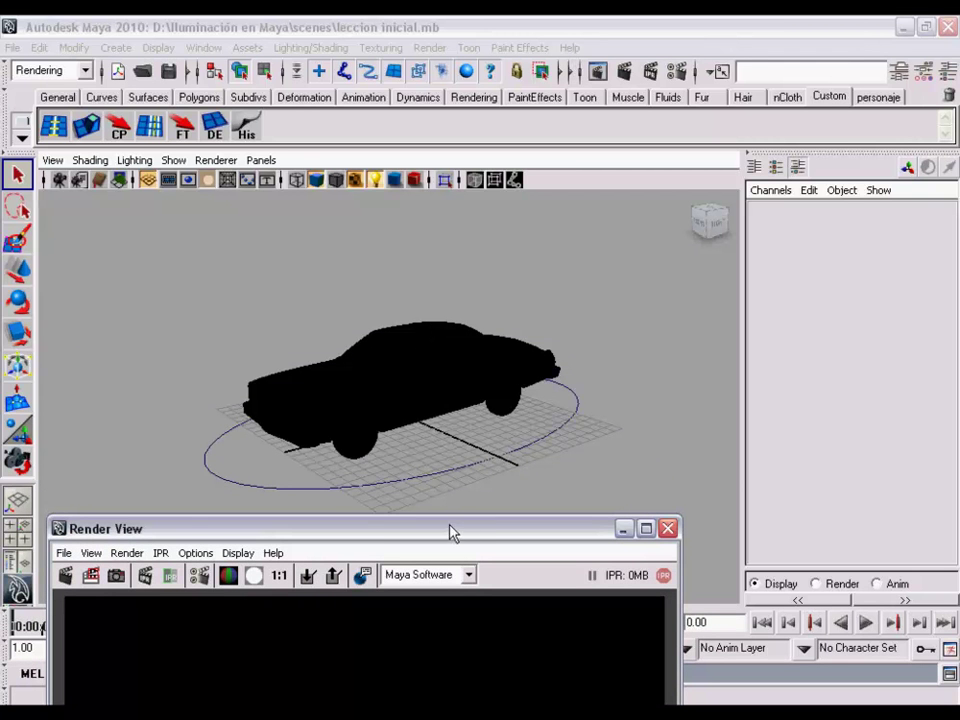
pyautogui.moveTo(450, 529); pyautogui.dragTo(528, 115)
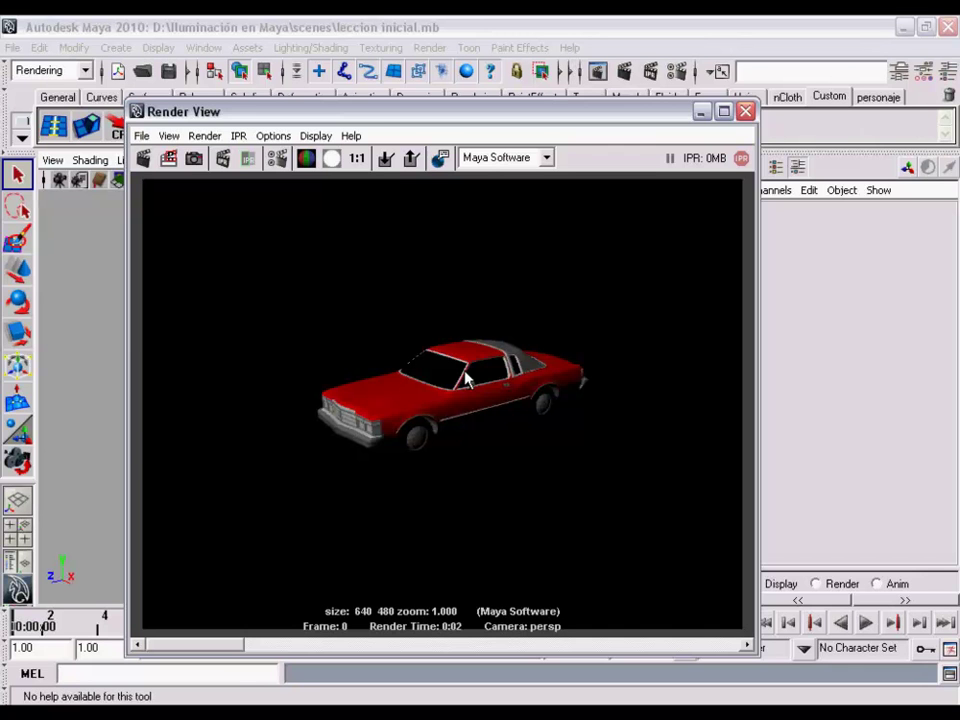
pyautogui.moveTo(529, 118); pyautogui.dragTo(620, 127)
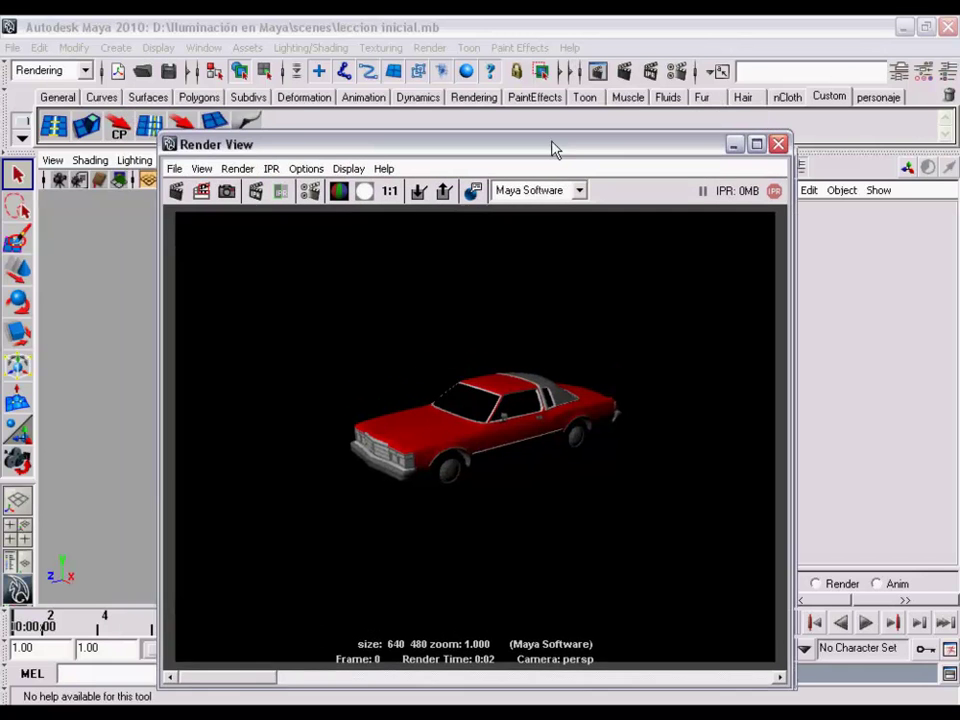
# Step: Open Render Settings, expand Render Options on the Common tab, and move the window aside
pyautogui.click(680, 72)
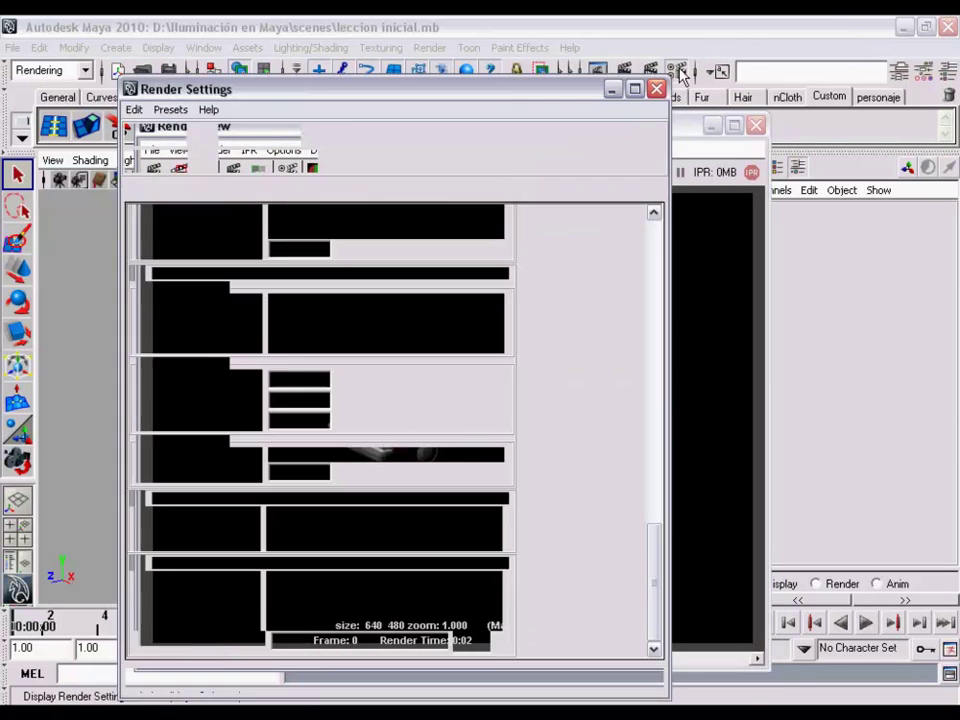
pyautogui.moveTo(424, 96); pyautogui.dragTo(424, 65)
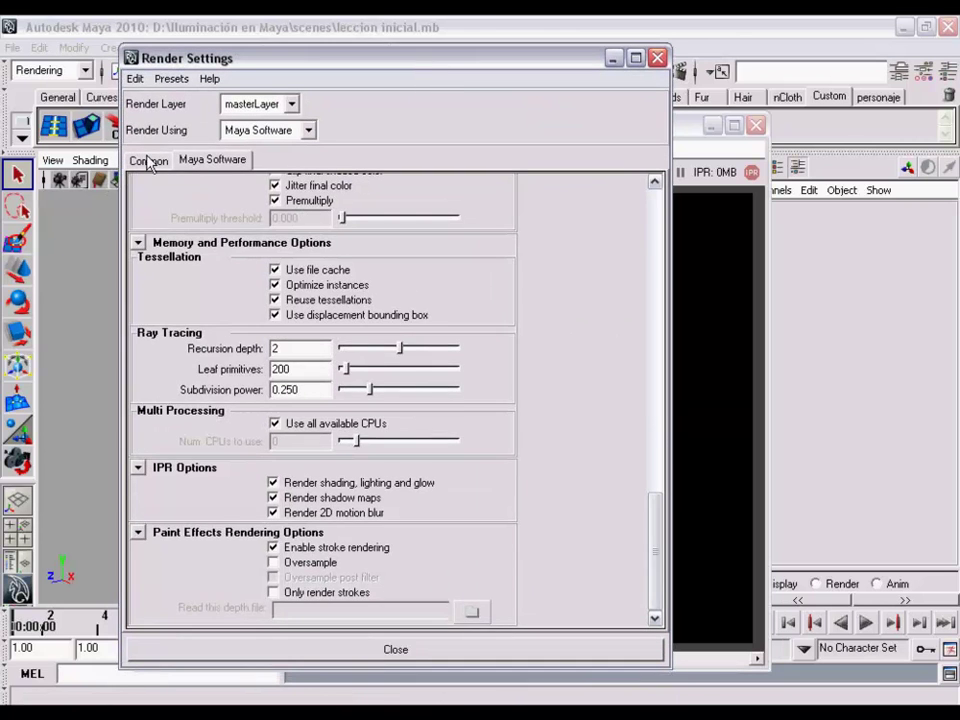
pyautogui.click(148, 160)
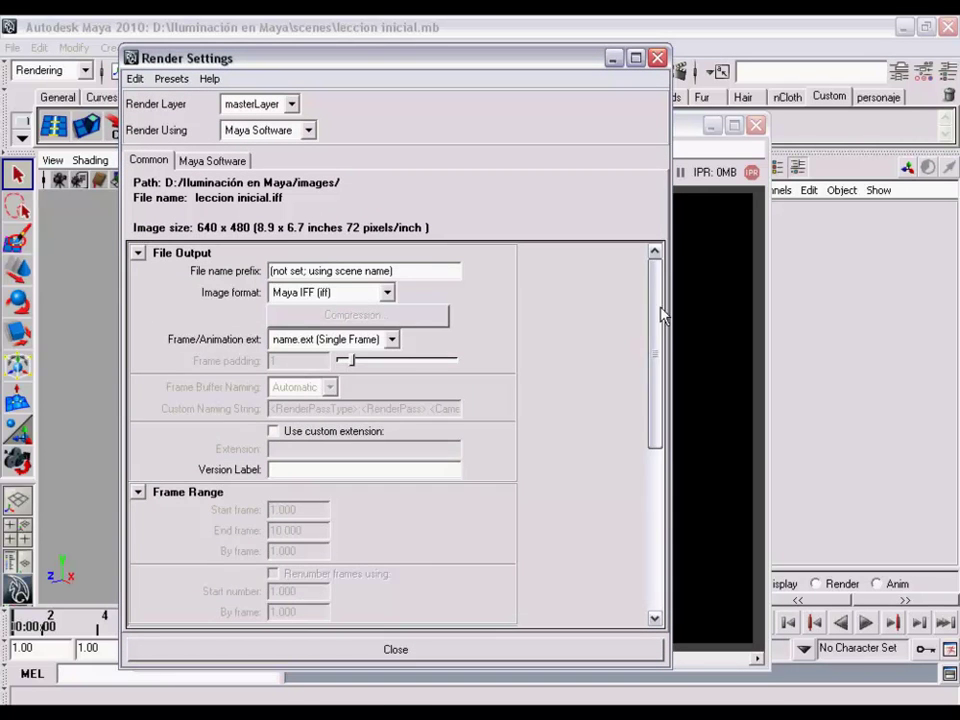
pyautogui.moveTo(658, 318); pyautogui.dragTo(673, 543)
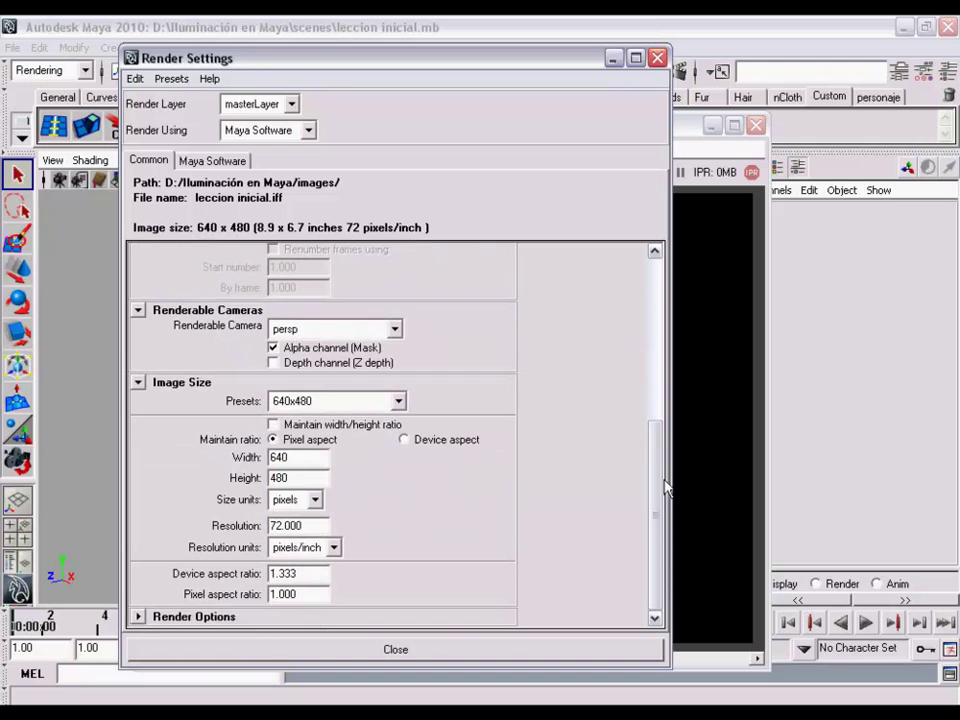
pyautogui.moveTo(660, 484)
pyautogui.mouseDown()
pyautogui.moveTo(668, 321)
pyautogui.moveTo(653, 503)
pyautogui.mouseUp()
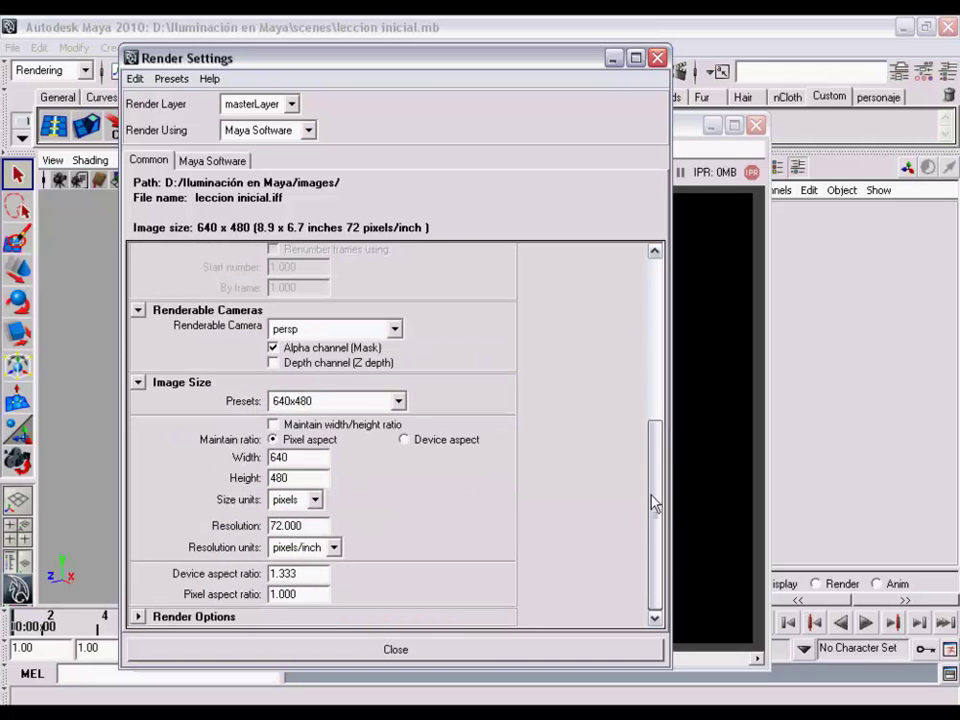
pyautogui.click(210, 618)
pyautogui.moveTo(656, 447); pyautogui.dragTo(657, 551)
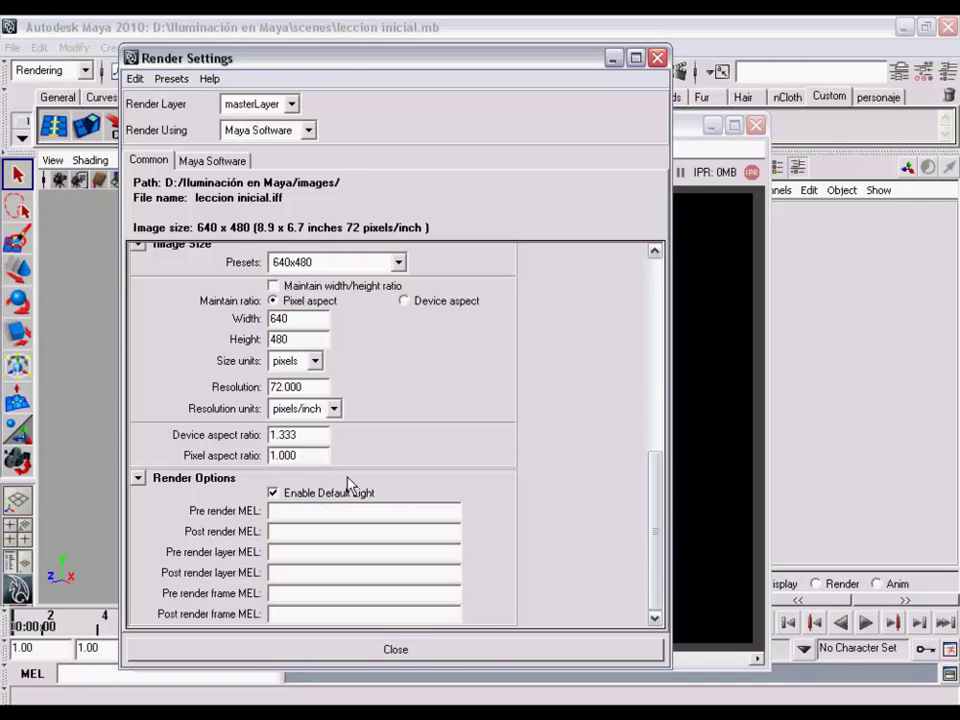
pyautogui.moveTo(337, 59); pyautogui.dragTo(808, 364)
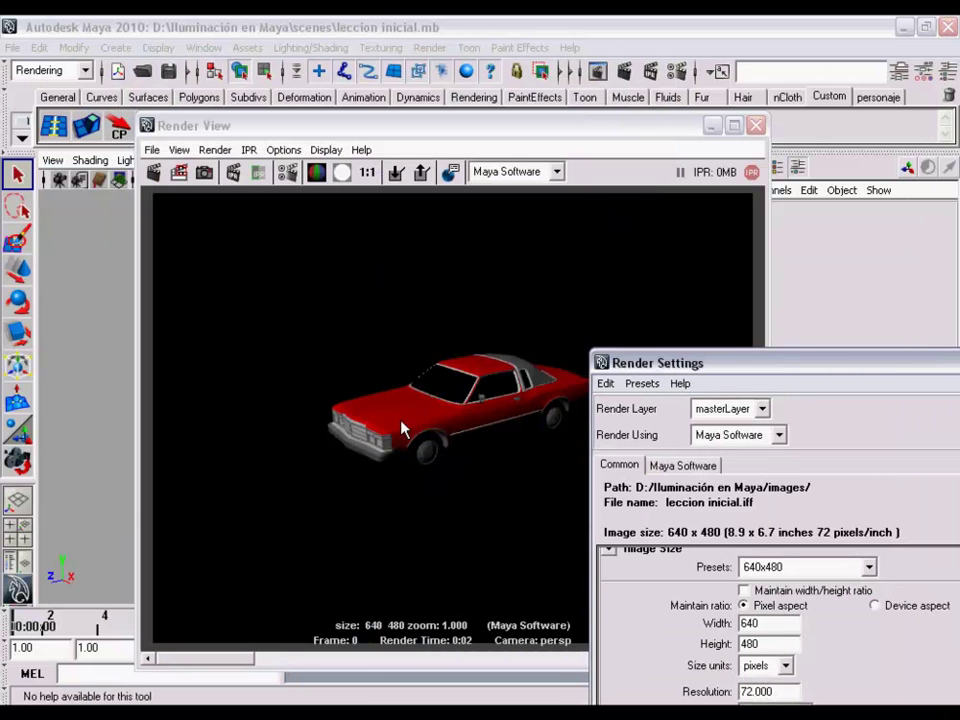
# Step: Rearrange the Render View window beside the Render Settings to reach Render Options
pyautogui.moveTo(435, 125)
pyautogui.mouseDown()
pyautogui.moveTo(390, 483)
pyautogui.moveTo(381, 193)
pyautogui.mouseUp()
pyautogui.moveTo(799, 369); pyautogui.dragTo(624, 89)
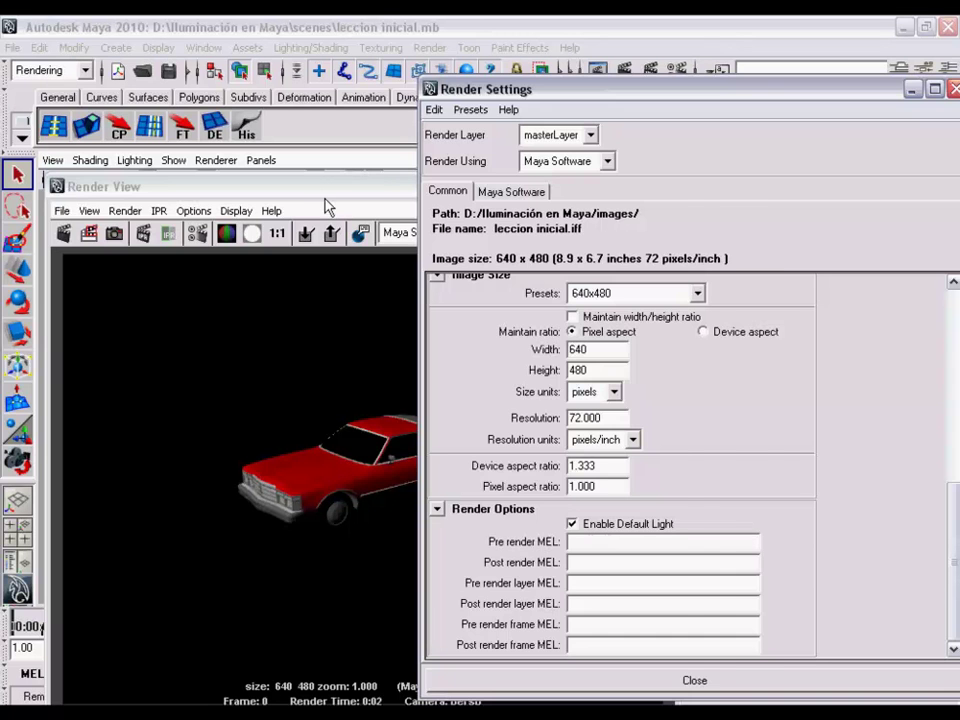
pyautogui.moveTo(326, 200); pyautogui.dragTo(381, 625)
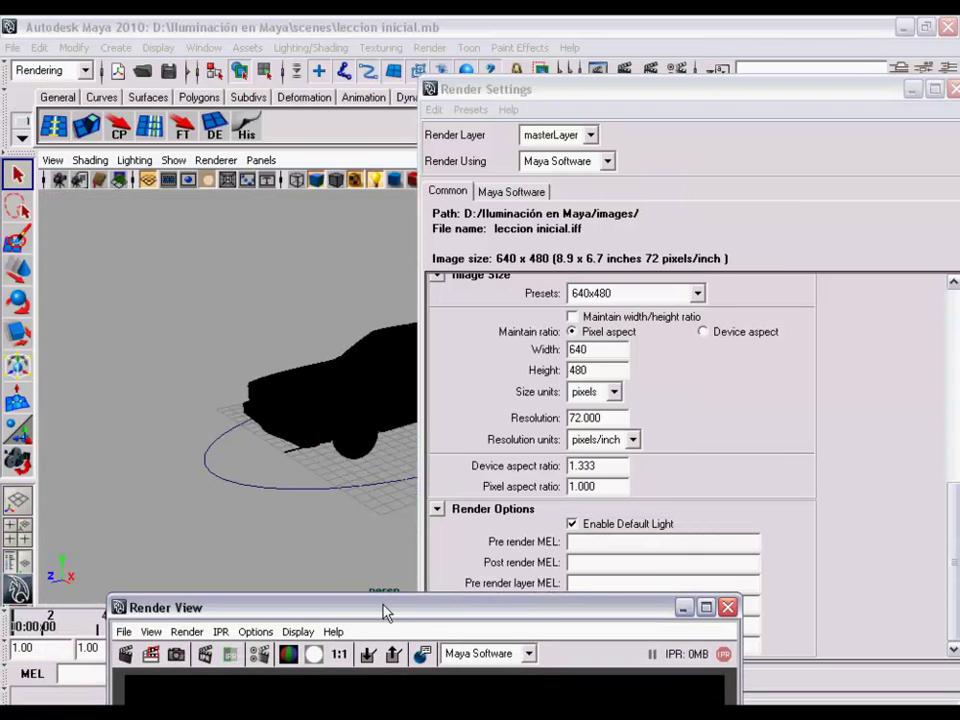
pyautogui.moveTo(386, 612)
pyautogui.mouseDown()
pyautogui.moveTo(250, 112)
pyautogui.moveTo(197, 118)
pyautogui.mouseUp()
# Step: Turn off Enable Default Light, re-render the car to black, and view its alpha channel
pyautogui.click(612, 526)
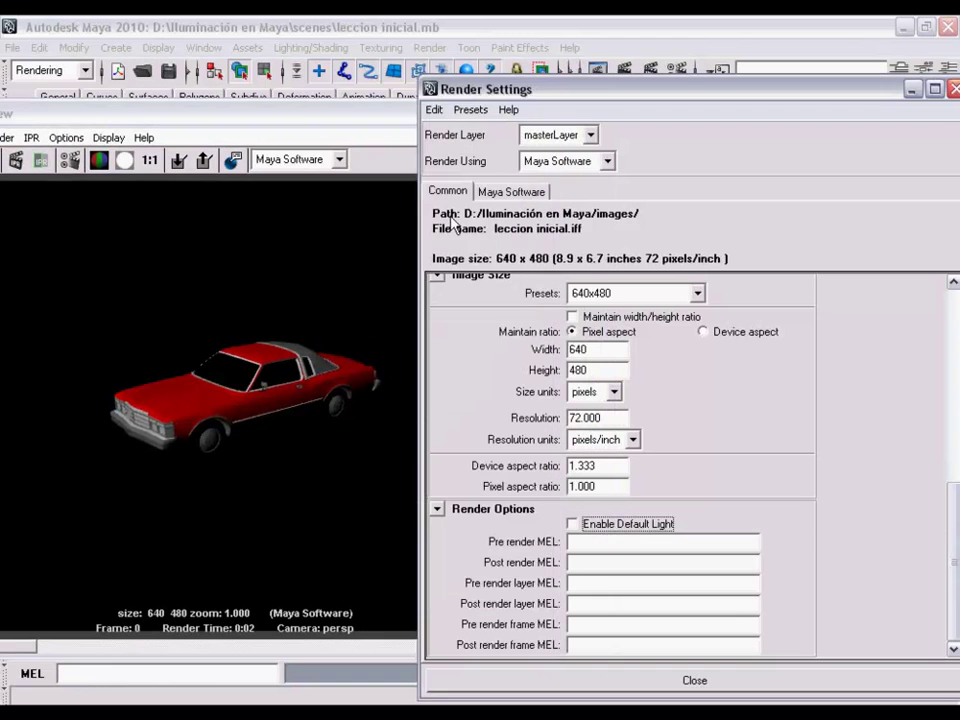
pyautogui.moveTo(310, 113); pyautogui.dragTo(496, 87)
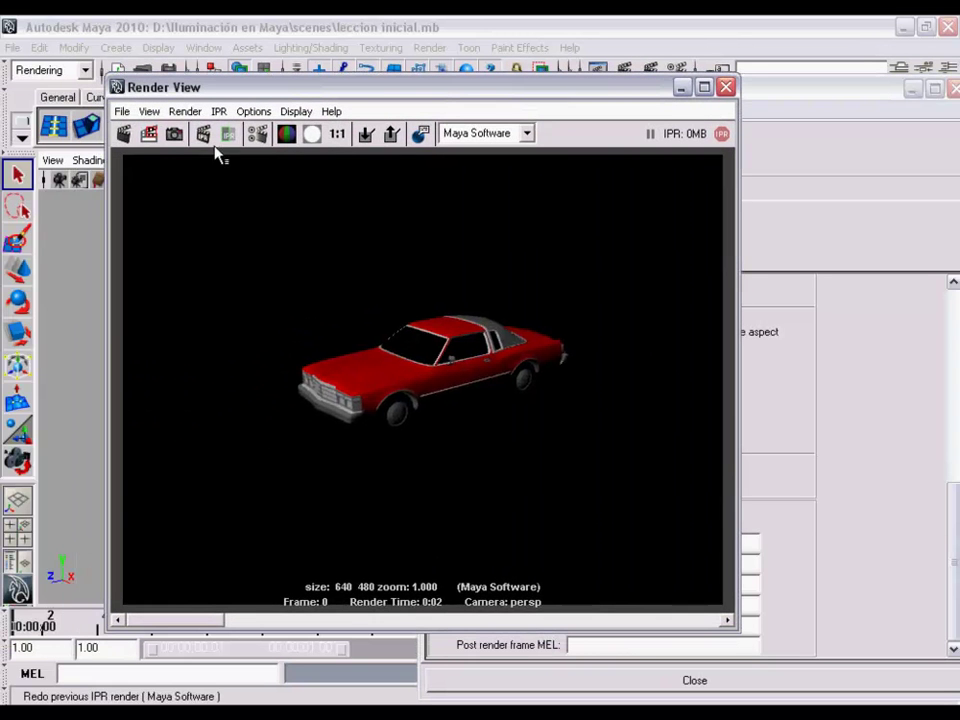
pyautogui.click(124, 133)
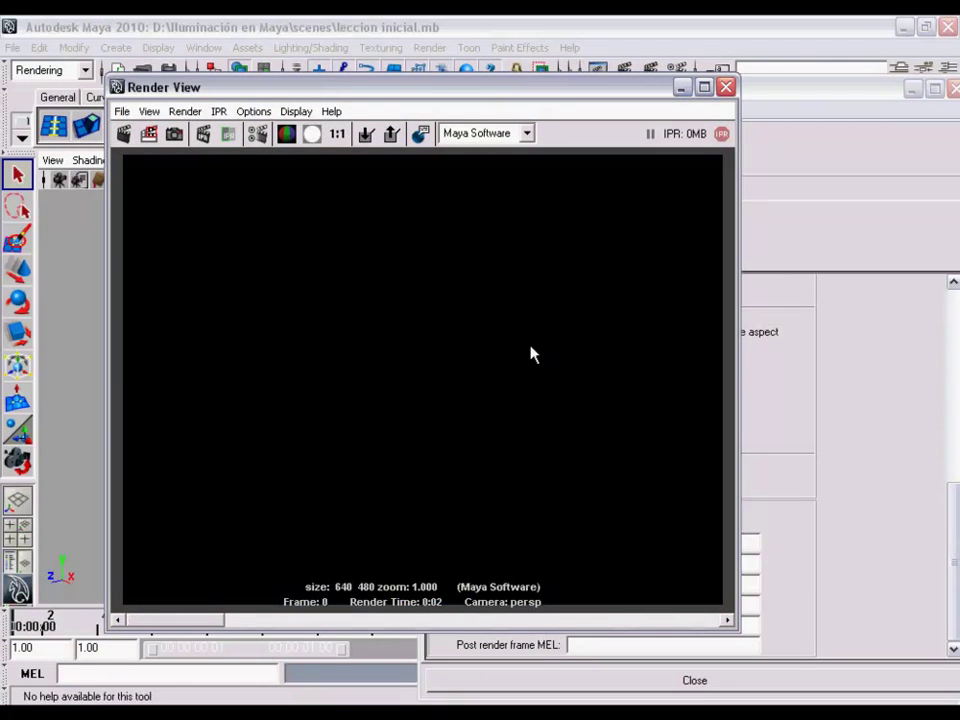
pyautogui.click(310, 136)
pyautogui.moveTo(340, 89); pyautogui.dragTo(772, 240)
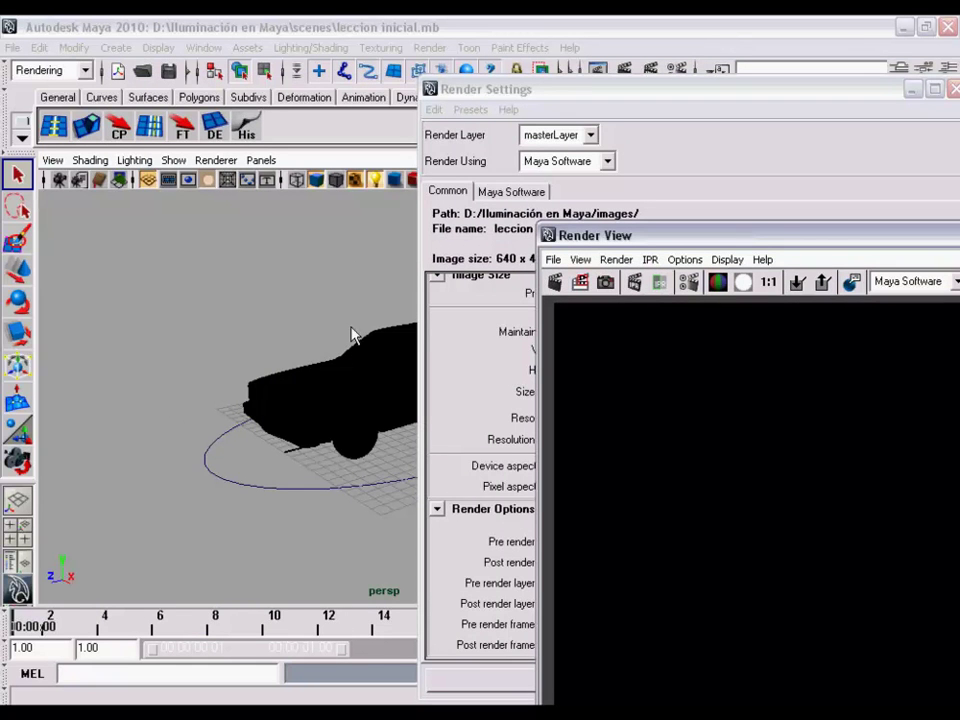
pyautogui.moveTo(618, 240); pyautogui.dragTo(205, 105)
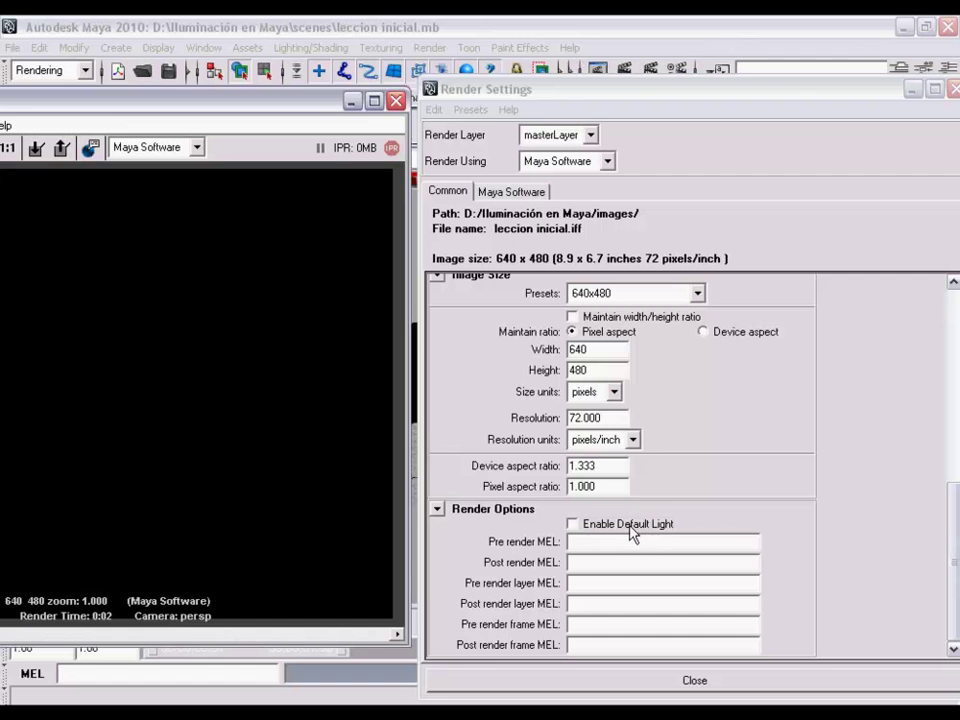
# Step: Re-enable Enable Default Light, re-render the red car, and minimize both render windows
pyautogui.click(624, 528)
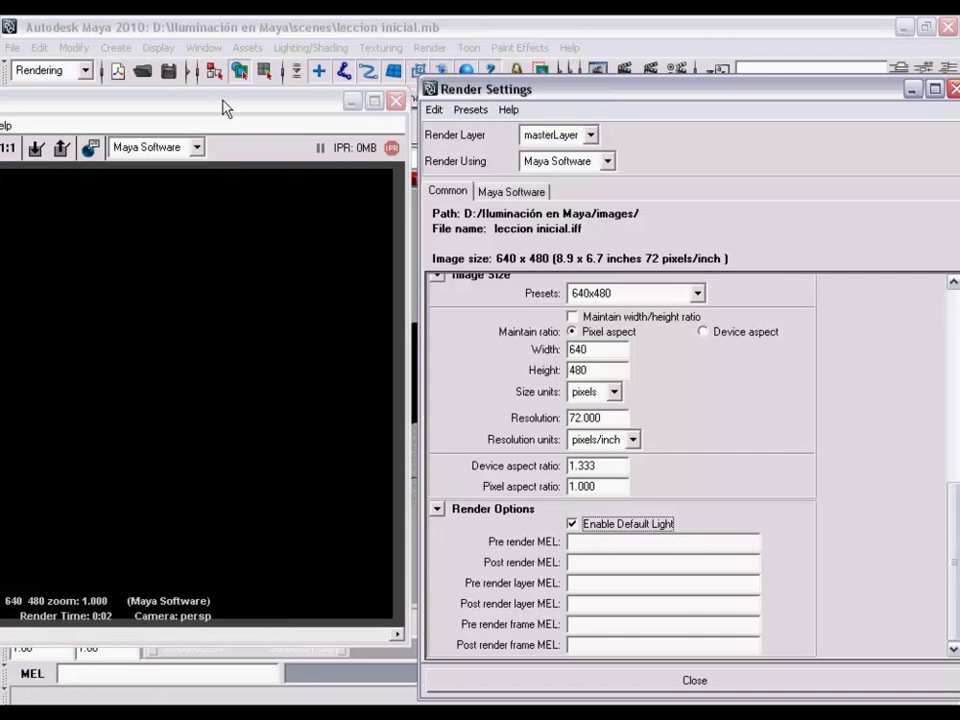
pyautogui.moveTo(226, 106); pyautogui.dragTo(608, 105)
pyautogui.click(169, 146)
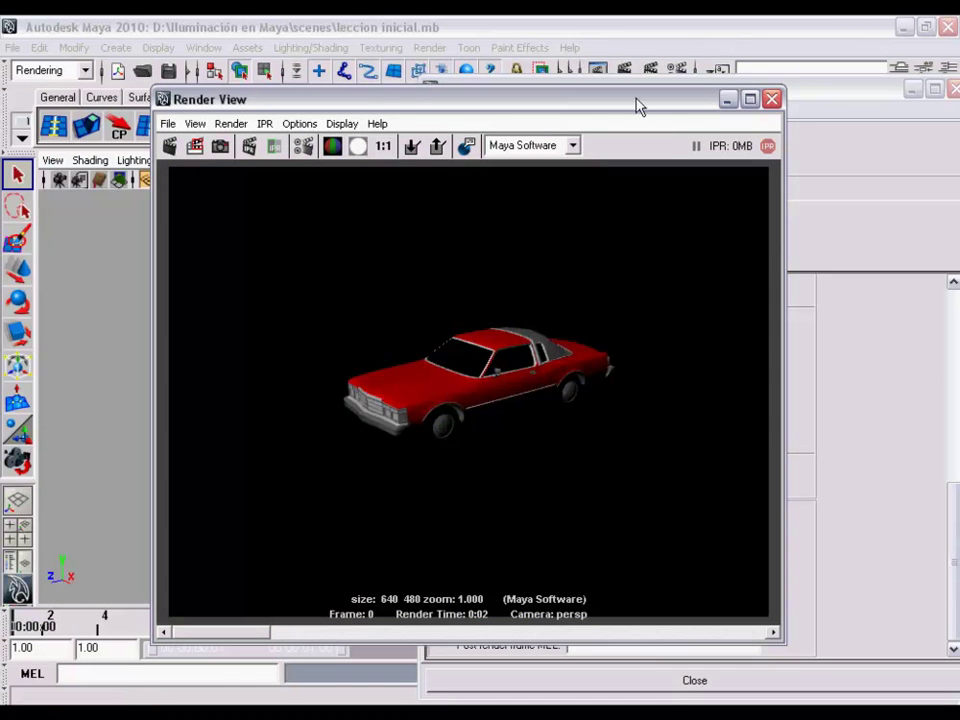
pyautogui.moveTo(636, 103); pyautogui.dragTo(638, 78)
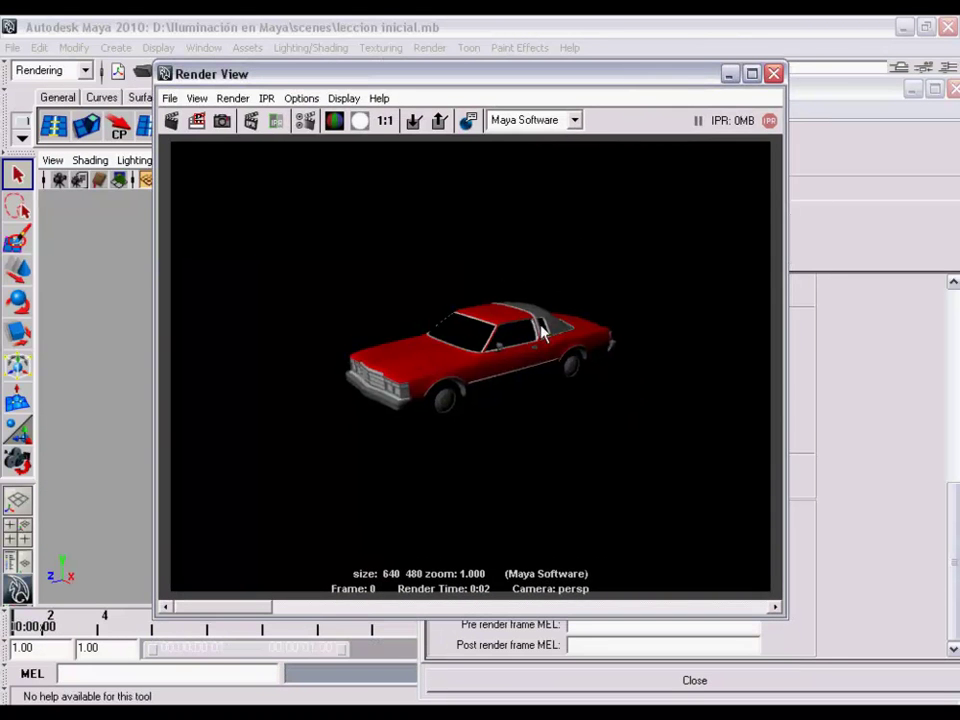
pyautogui.click(731, 80)
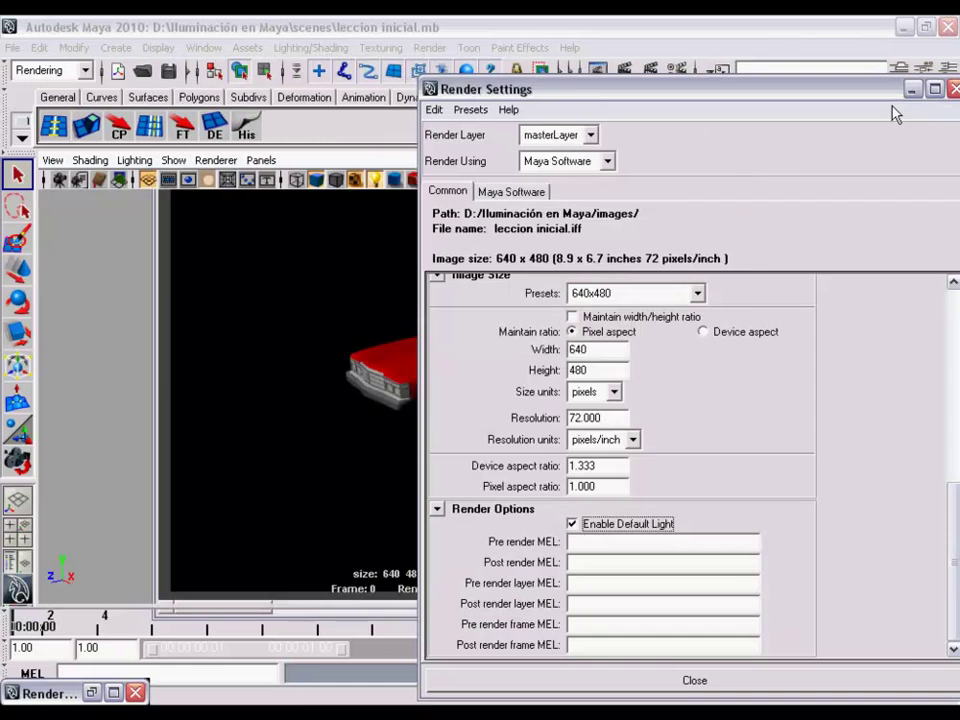
pyautogui.click(912, 89)
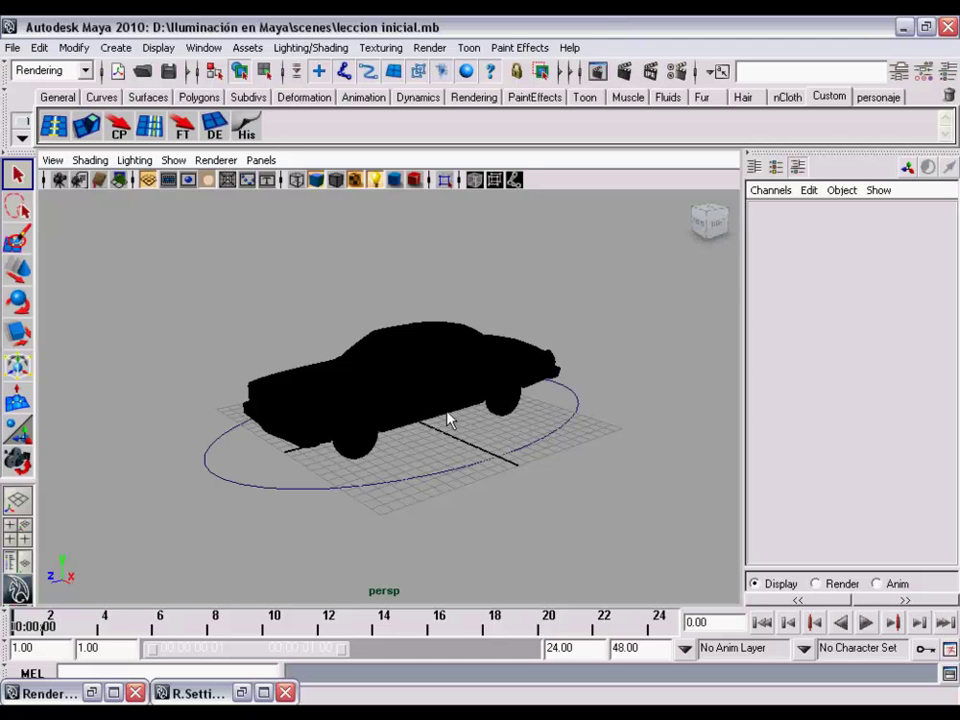
# Step: Cycle the viewport through wireframe, smooth shaded and scene-lights modes, then restore default lighting
pyautogui.press('4')
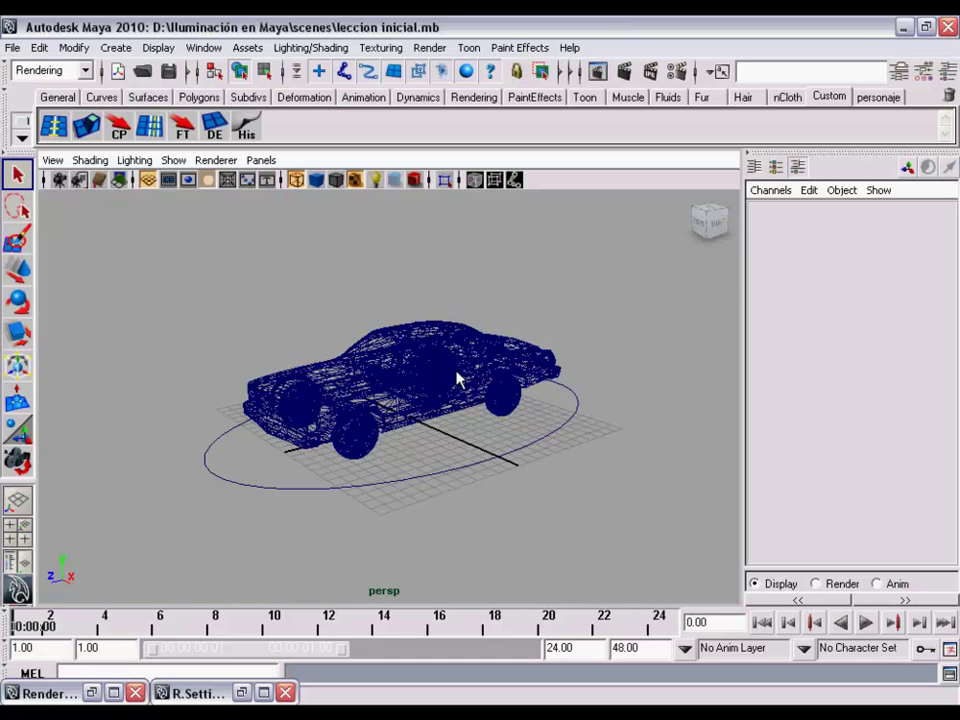
pyautogui.press('5')
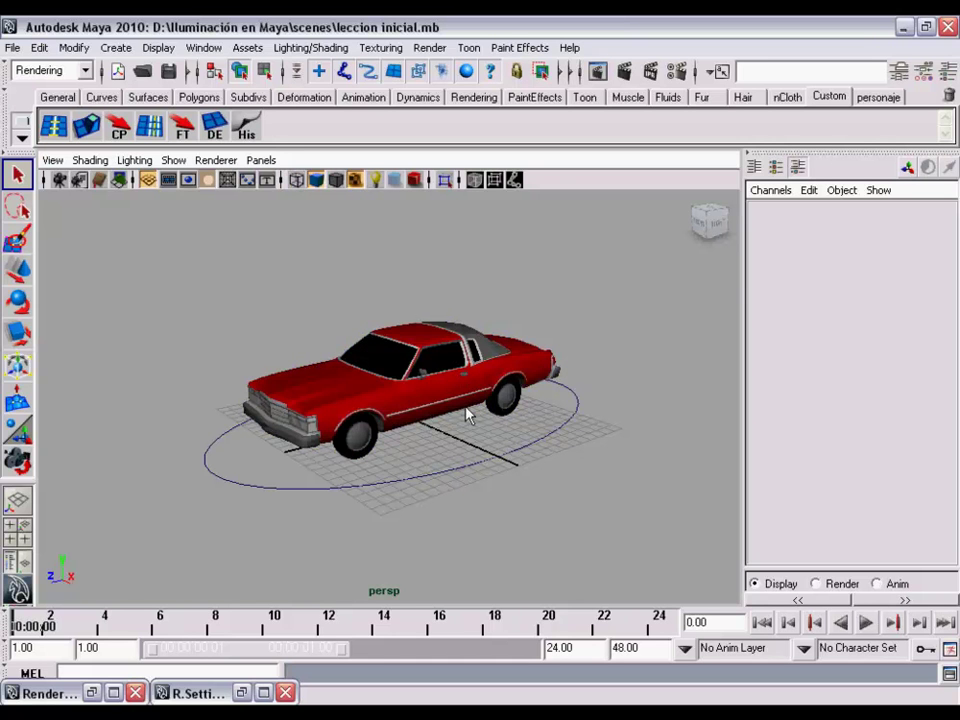
pyautogui.press('7')
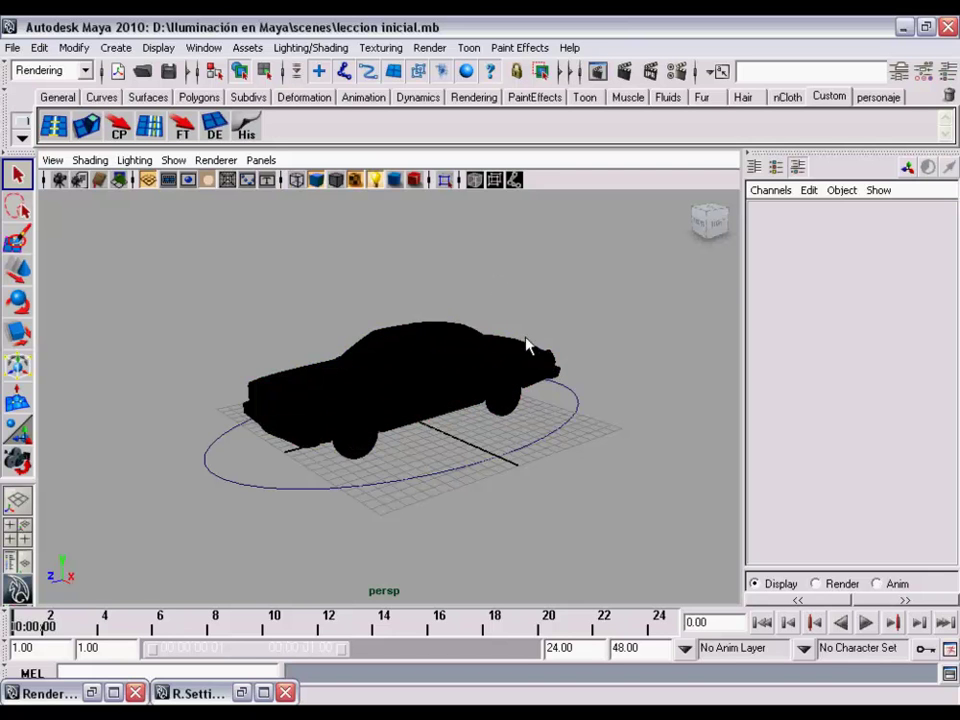
pyautogui.press('6')
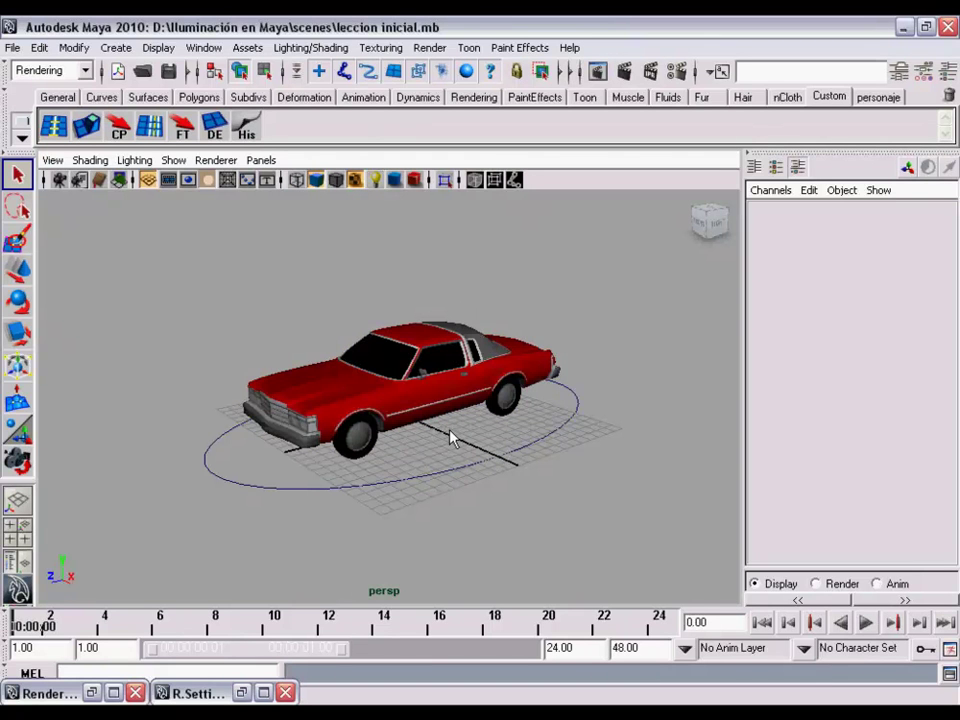